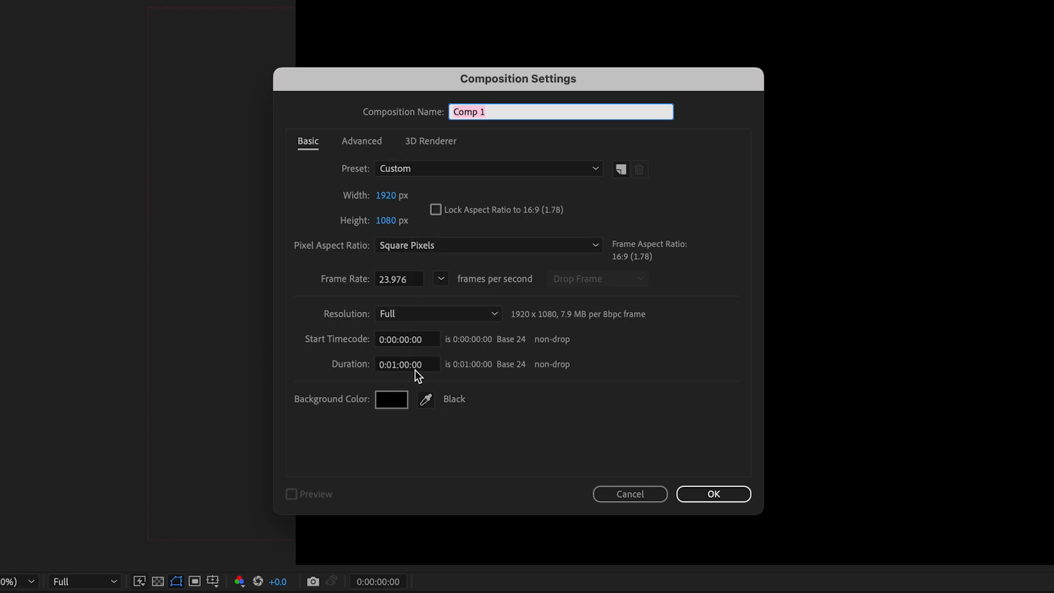
Name the new 1920 x 1080, one-minute composition Star Wars Intro and create it
type("Star Wars Unt")
key("BackSpace")
key("BackSpace")
key("BackSpace")
type("Intro")
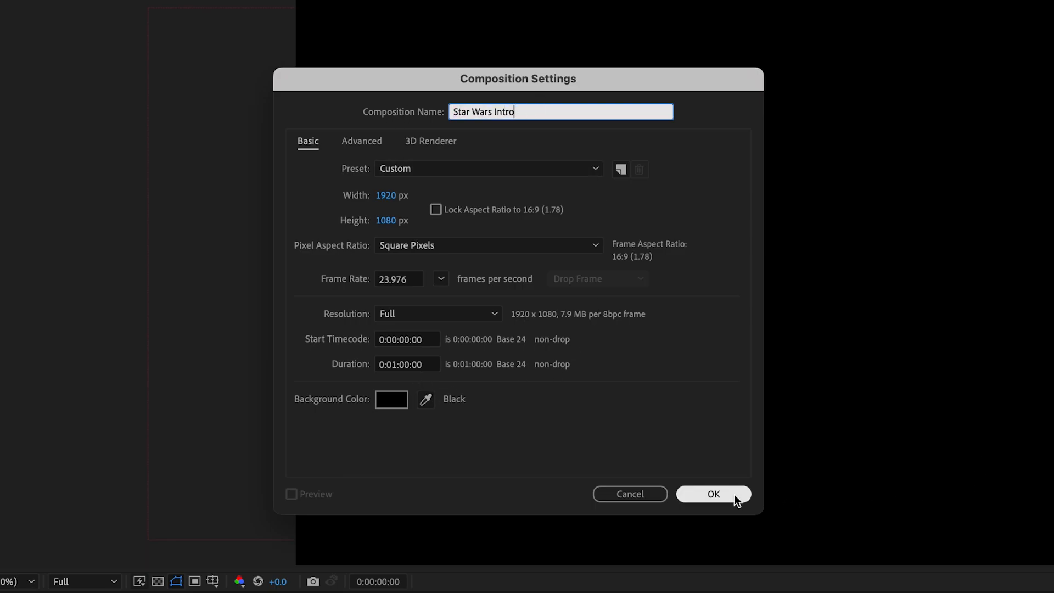
left_click(734, 496)
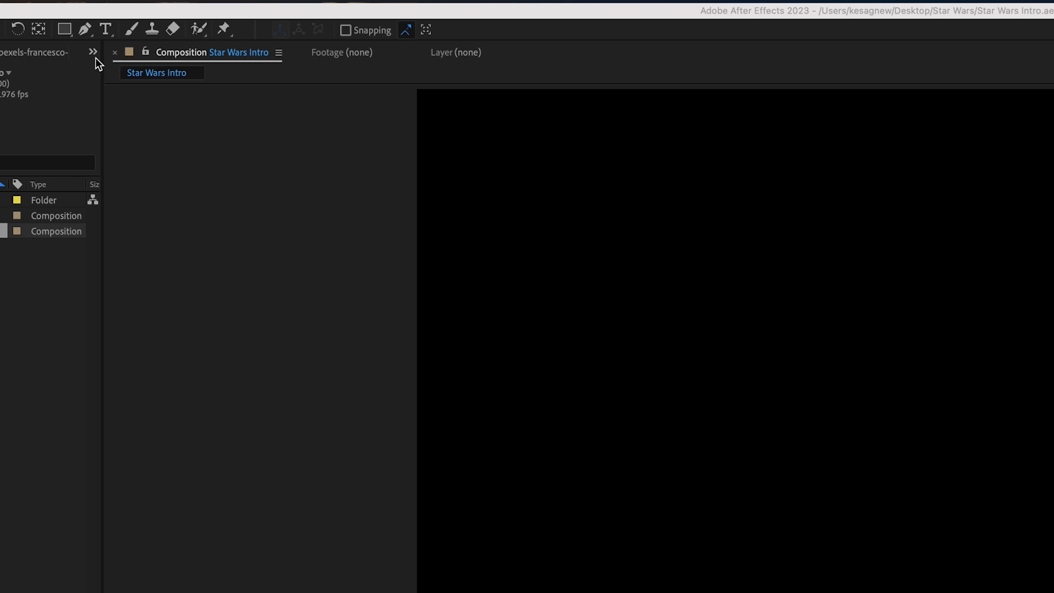
Choose the Type tool and set the text fill color to hex 295CC4
left_click(107, 29)
left_click(104, 29)
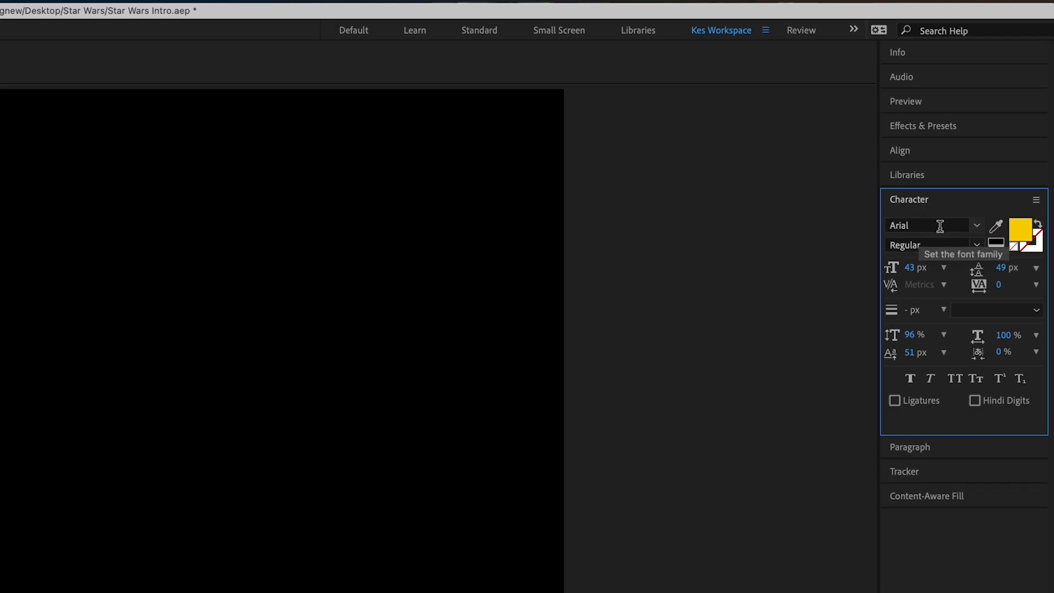
left_click(1025, 233)
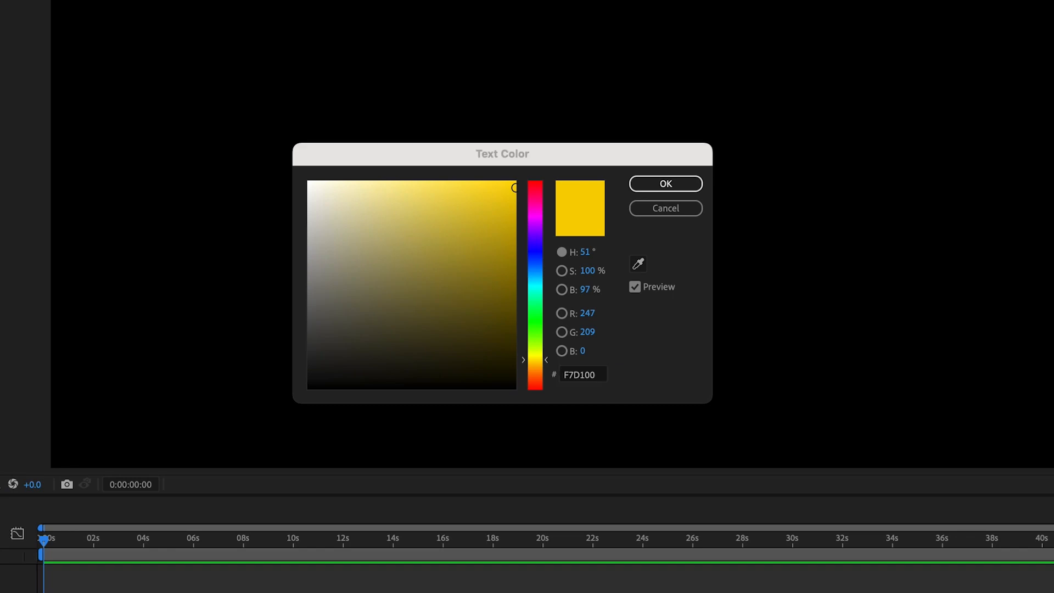
left_click(606, 377)
type("295CC4")
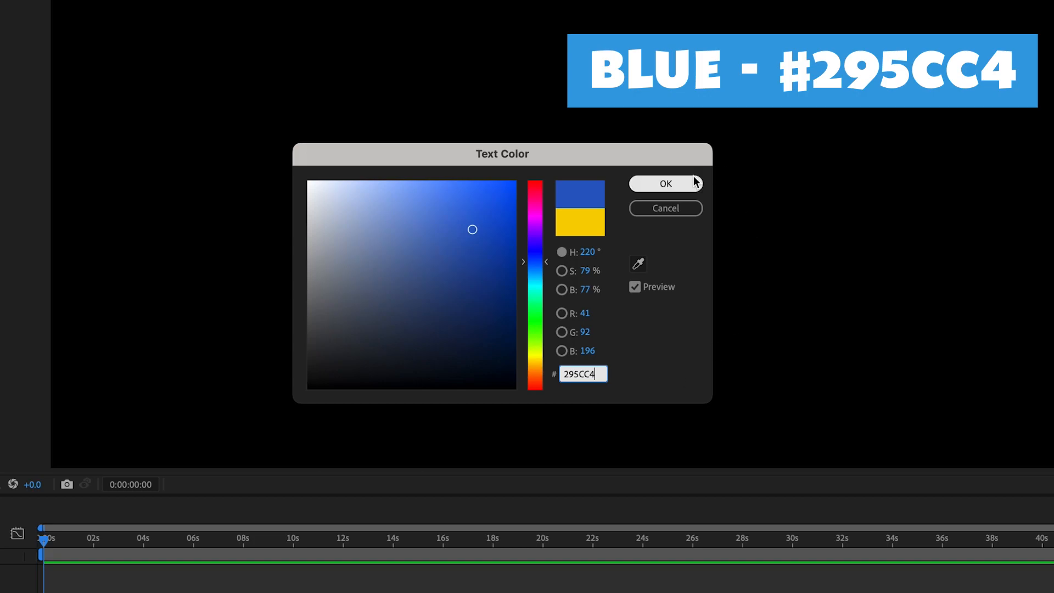
left_click(694, 182)
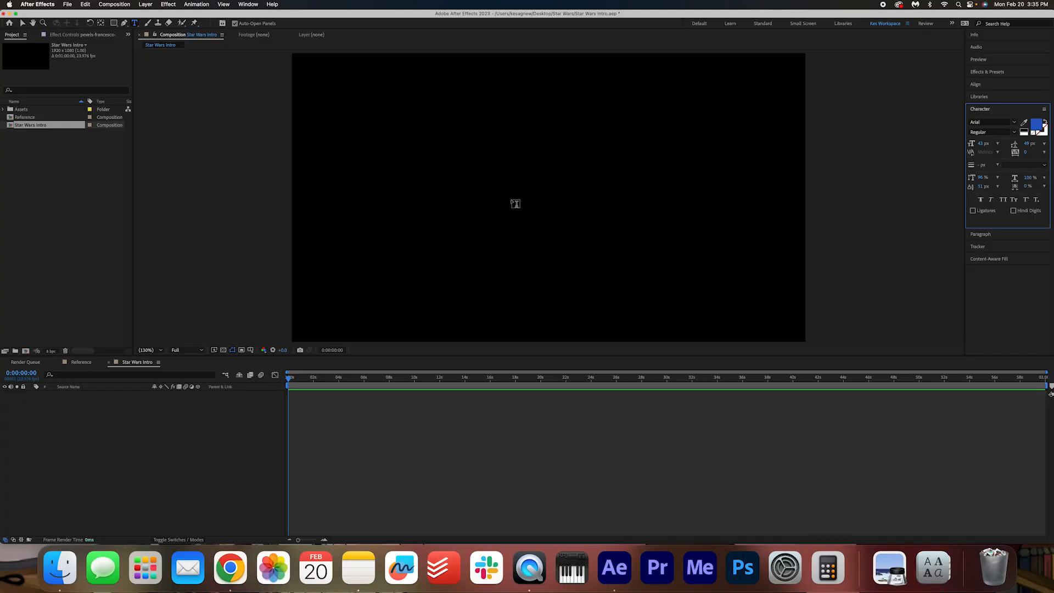
Add a text layer in the composition reading "A long time ago in a galaxy" and, on a second line, "far away. . . ."
left_click(513, 202)
type("A lon")
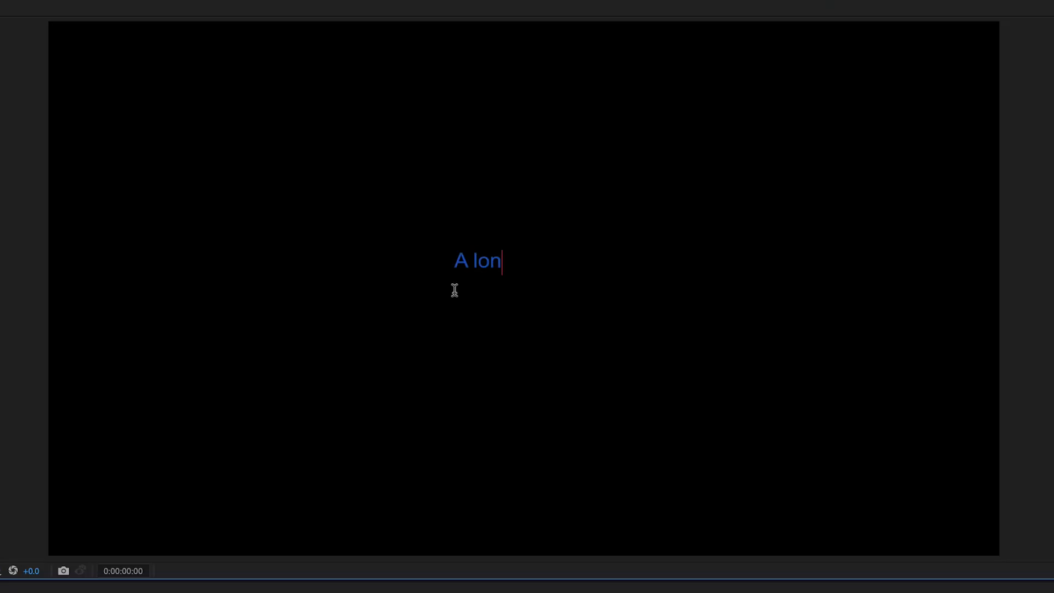
type("g time ago in a galaxy")
key("Return")
type("far away. . ")
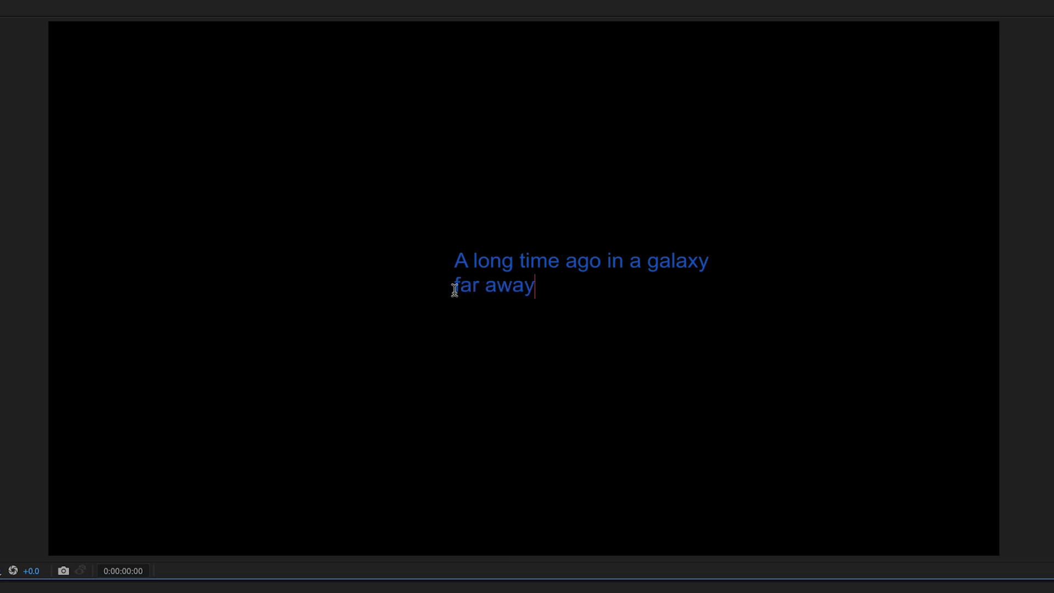
type(". .")
Set the whole text's font size to 94 px and its leading to 86 px
left_click_drag(586, 292, 389, 245)
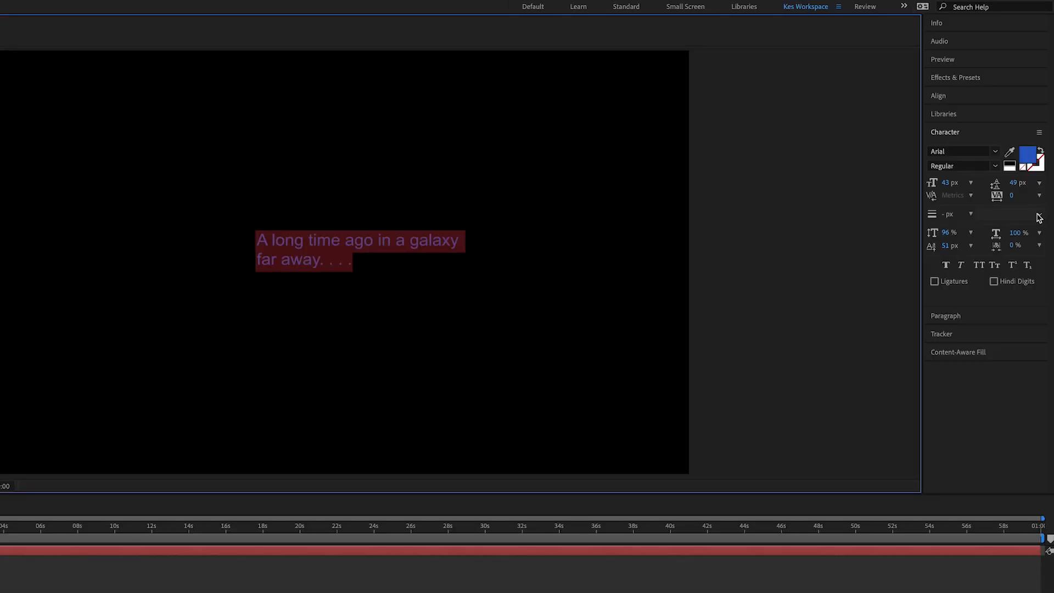
mouse_move(946, 183)
left_mouse_down()
mouse_move(1051, 189)
mouse_move(947, 184)
left_mouse_up()
left_click_drag(1013, 185, 1000, 185)
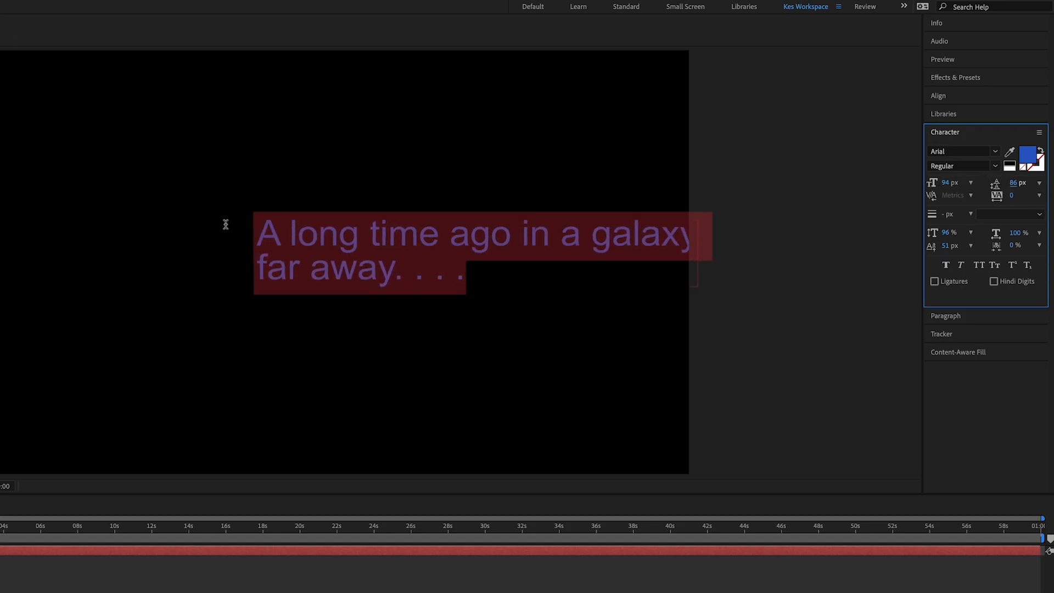
Center the text layer's anchor point and align the layer horizontally and vertically to the center of the composition
left_click(974, 316)
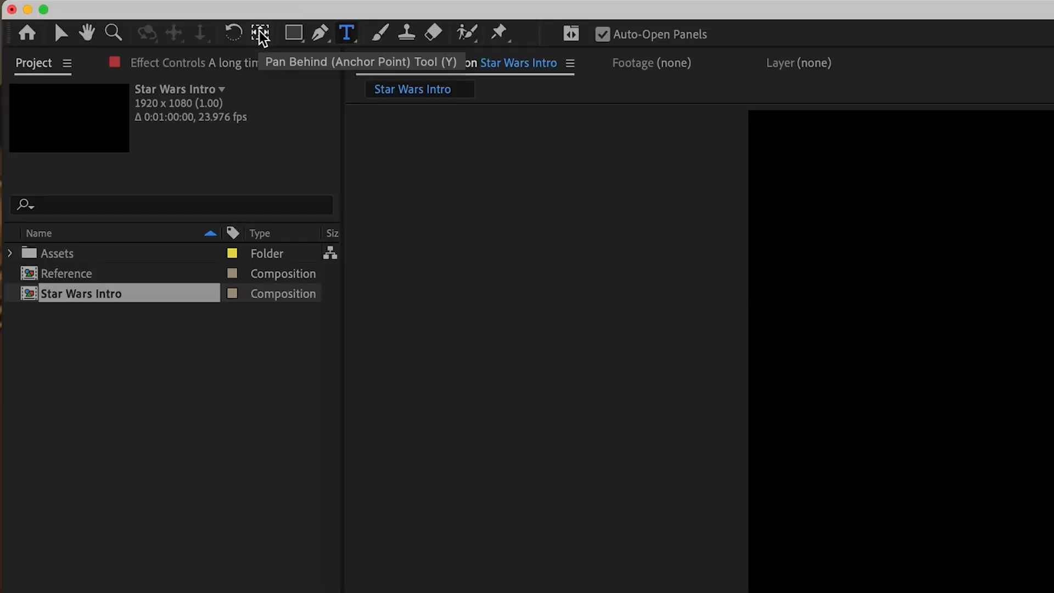
left_click(260, 33)
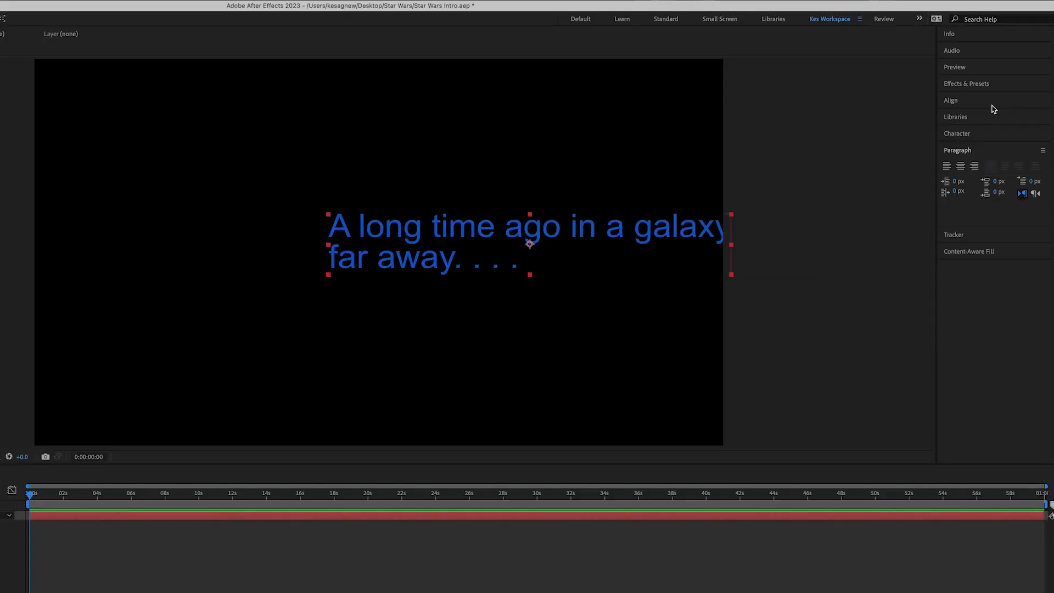
left_click(1007, 85)
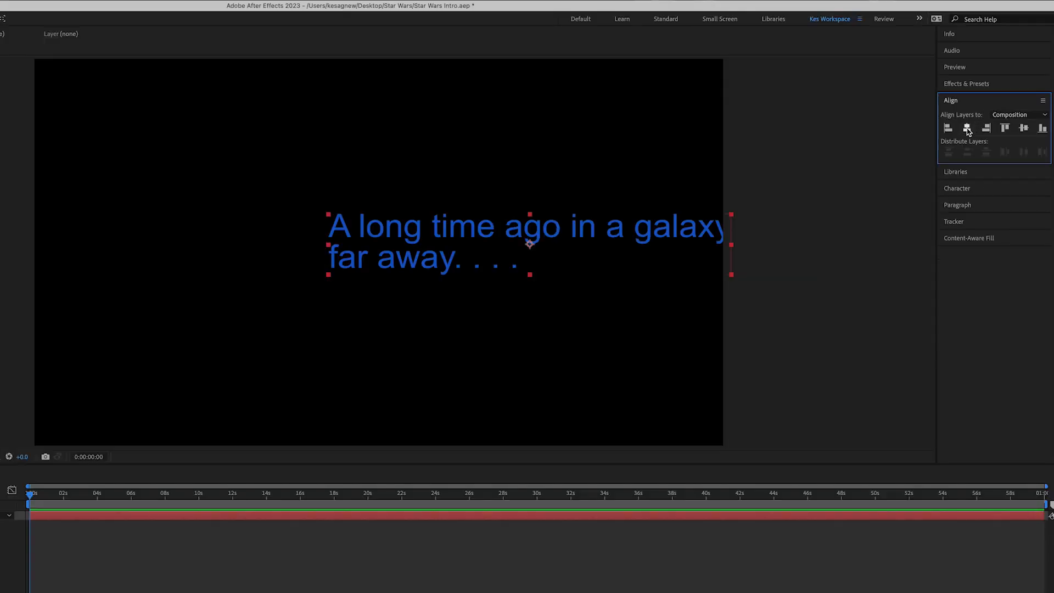
left_click(967, 128)
left_click(1024, 128)
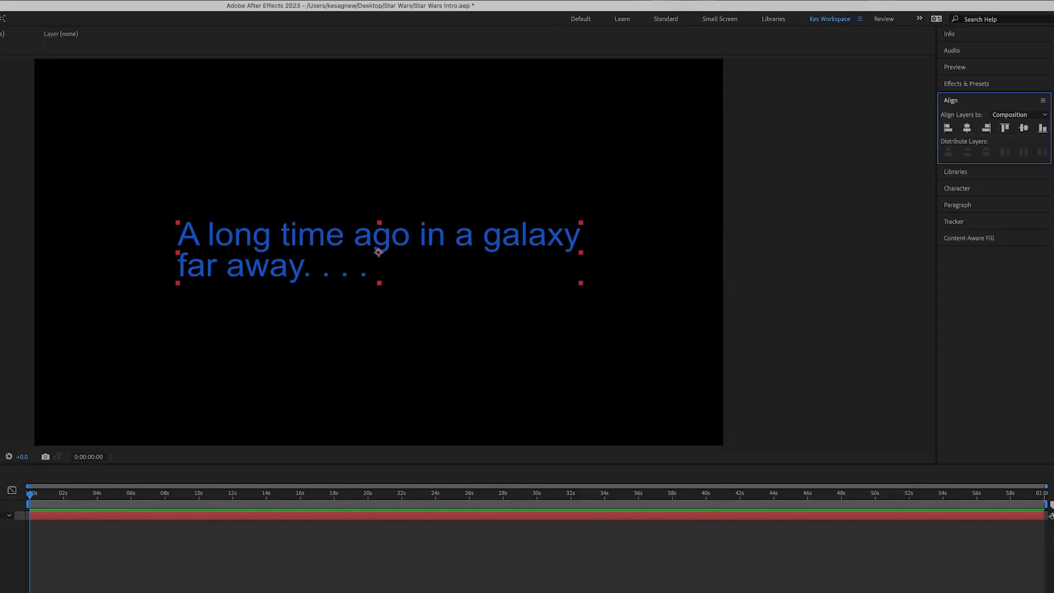
left_click(75, 525)
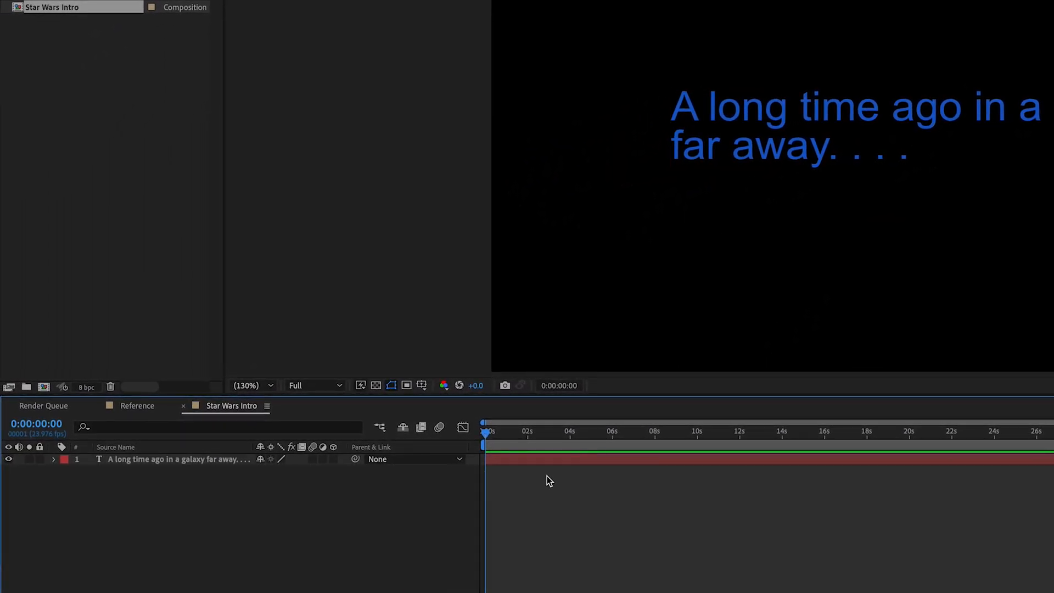
Add an opacity keyframe of 0% to the text layer at 0:00:00:00
left_click(532, 461)
key("t")
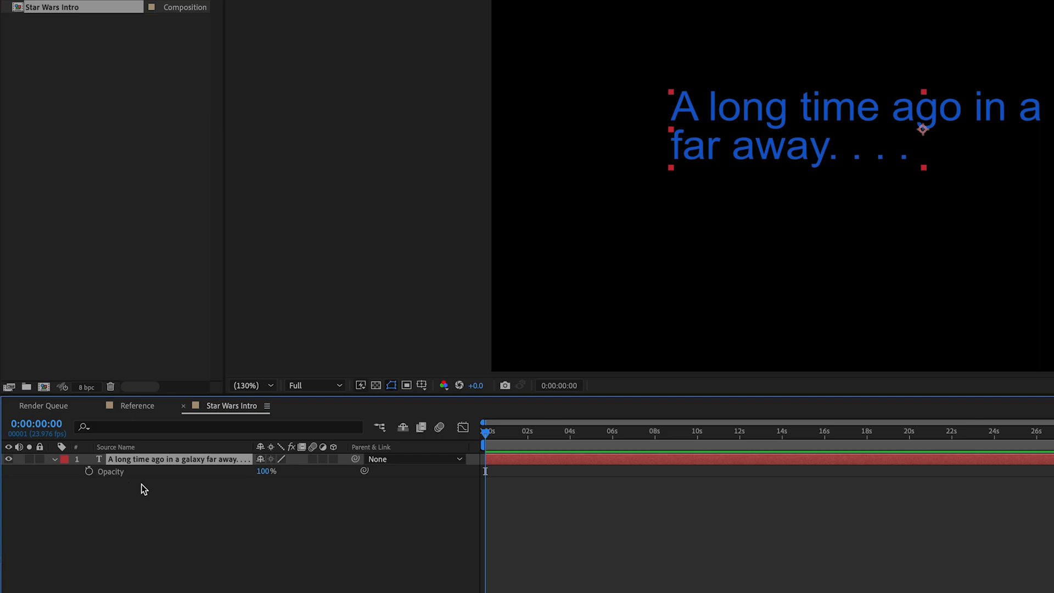
left_click(88, 471)
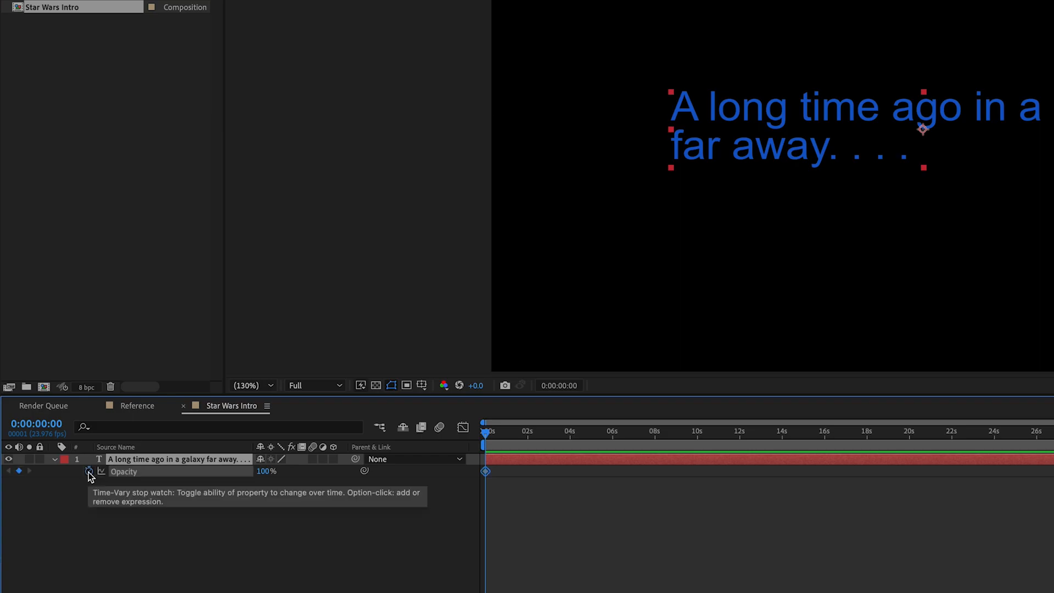
left_click(267, 471)
type("0")
key("Return")
Add an opacity keyframe of 100% to the text layer at 0:00:01:23
left_click_drag(489, 435, 528, 437)
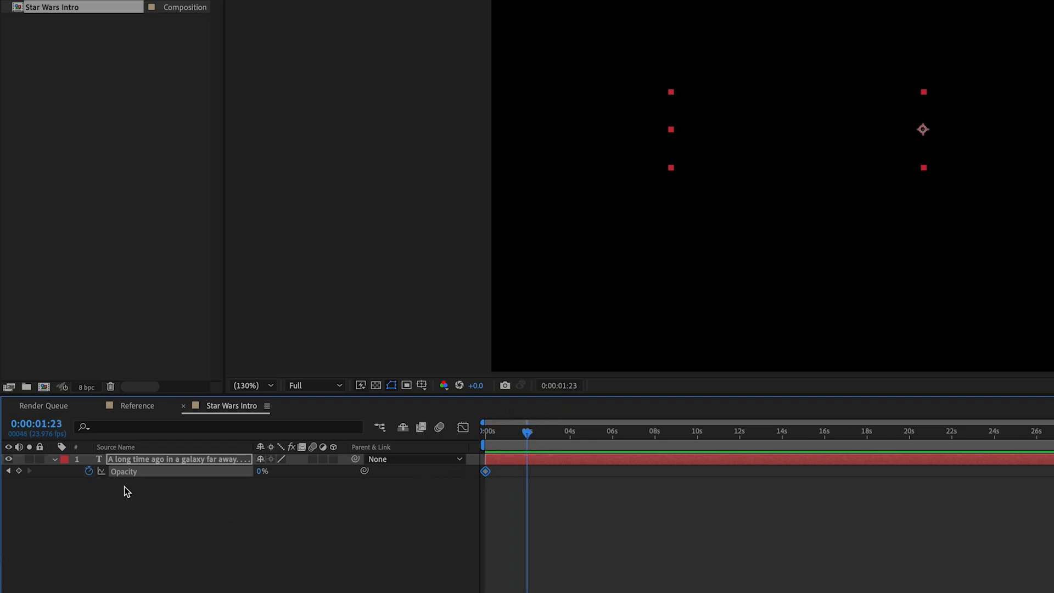
left_click(262, 471)
type("100")
key("Return")
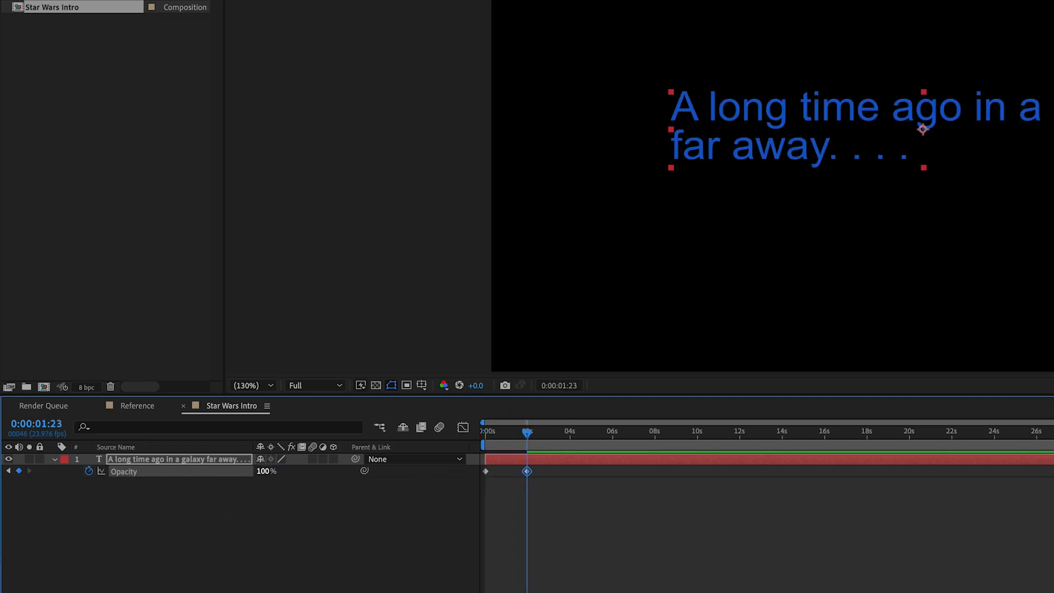
Shorten the text's fade-in by moving the 100% opacity keyframe to about one second, and preview it
left_click_drag(528, 434, 480, 442)
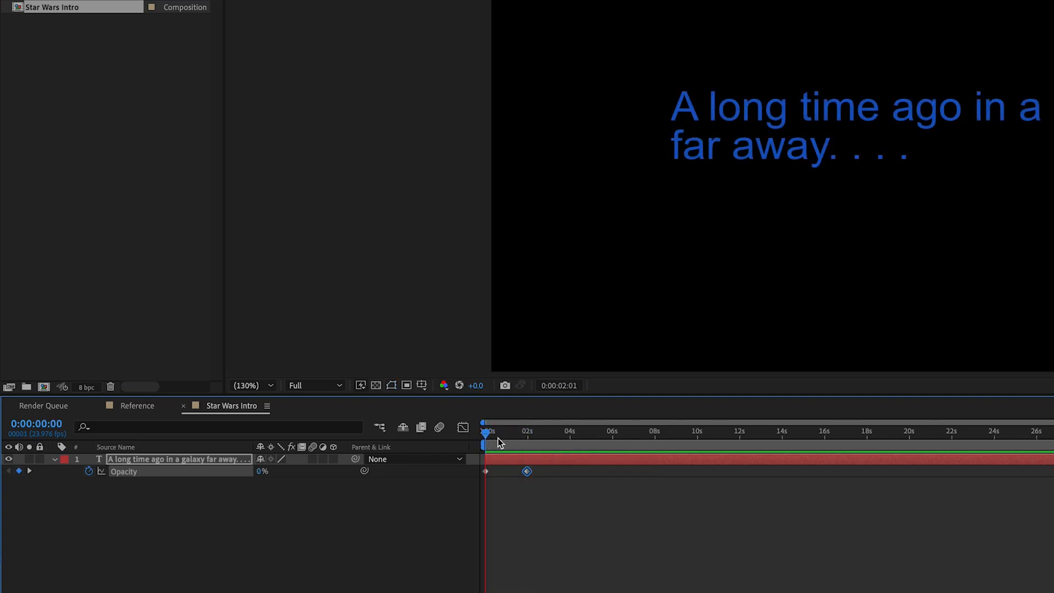
key("space")
left_click_drag(526, 471, 510, 472)
key("space")
key("space")
left_click_drag(518, 433, 475, 442)
key("equal")
key("equal")
key("space")
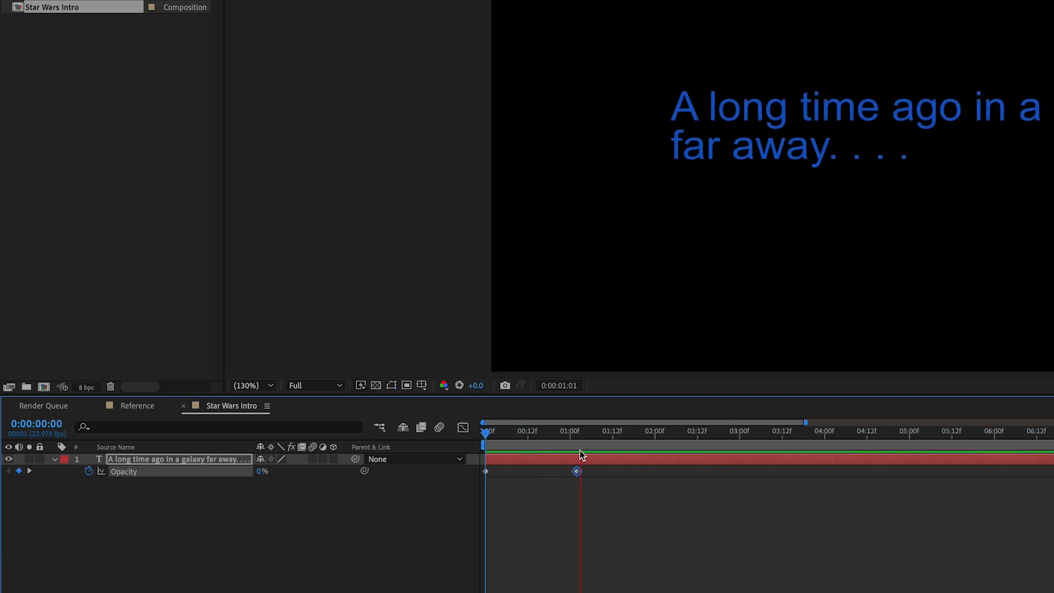
Keyframe the text's fade-out with opacity 100% at 0:00:03:00 and a copy of the 0% keyframe at 0:00:04:00
left_click_drag(763, 437, 742, 443)
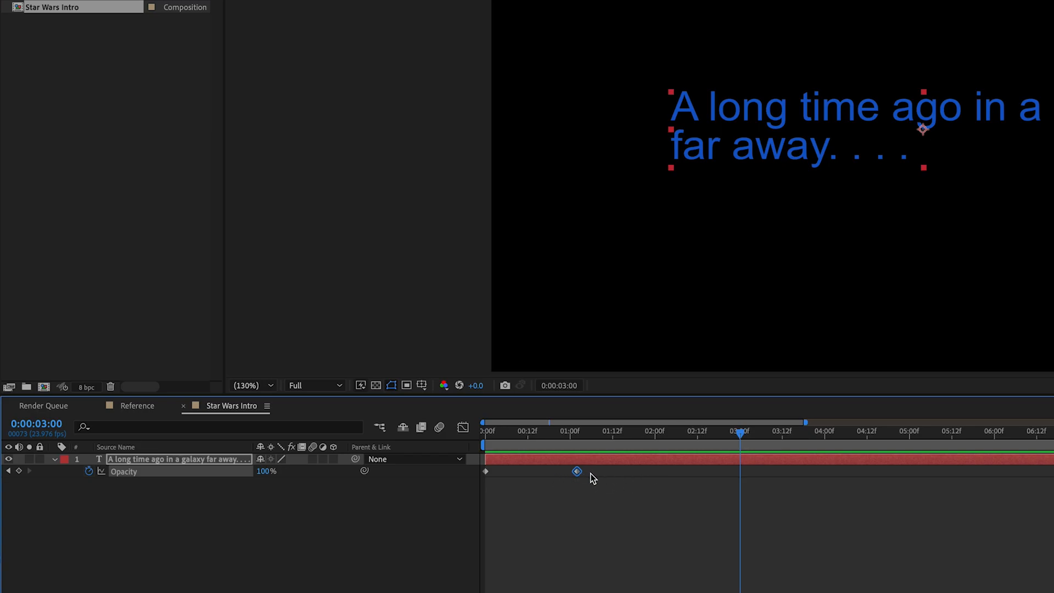
key("alt+shift+t")
left_click(486, 471)
left_click(825, 433)
key("ctrl+v")
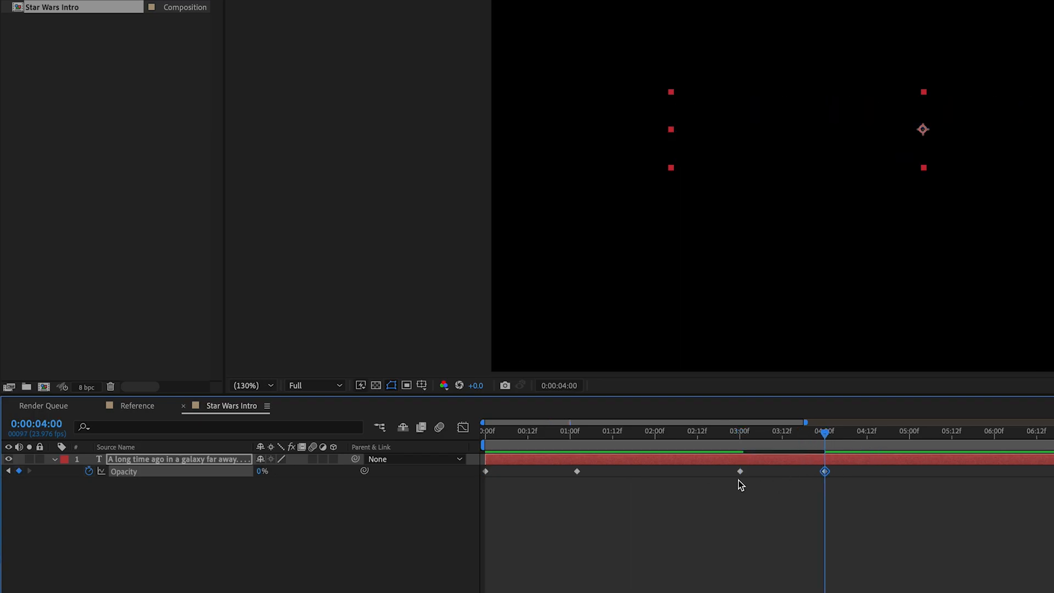
Move the fade-out's starting opacity keyframe slightly before three seconds and preview the text animation from the beginning
left_click(737, 478)
left_click_drag(738, 472, 731, 473)
left_click(485, 434)
key("space")
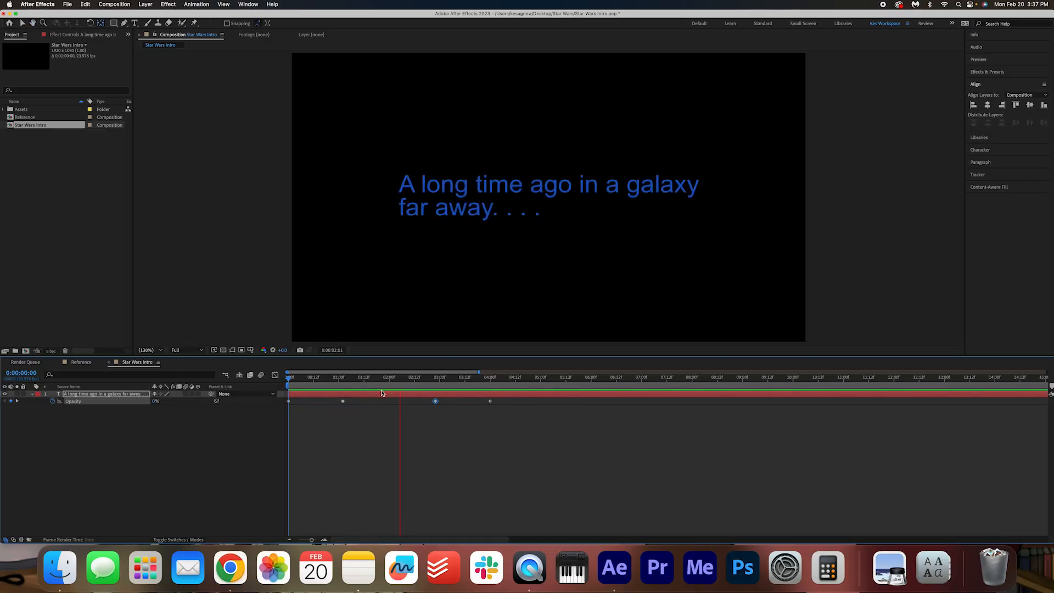
Place the playhead at 0:00:04:00, collapse the text layer's properties and create a black 1920 x 1080 solid layer
left_click(491, 379)
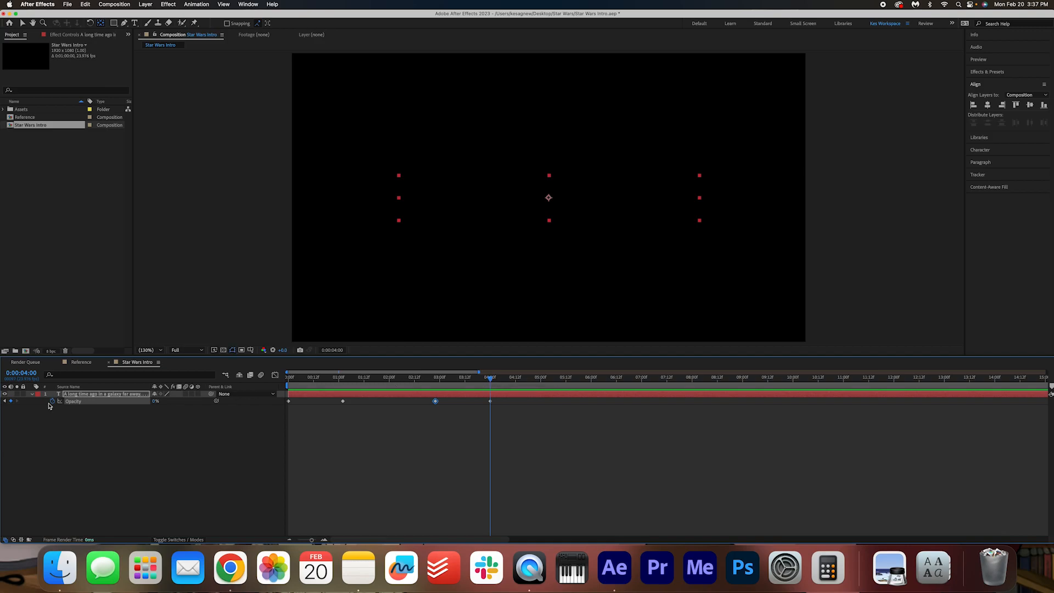
left_click(31, 394)
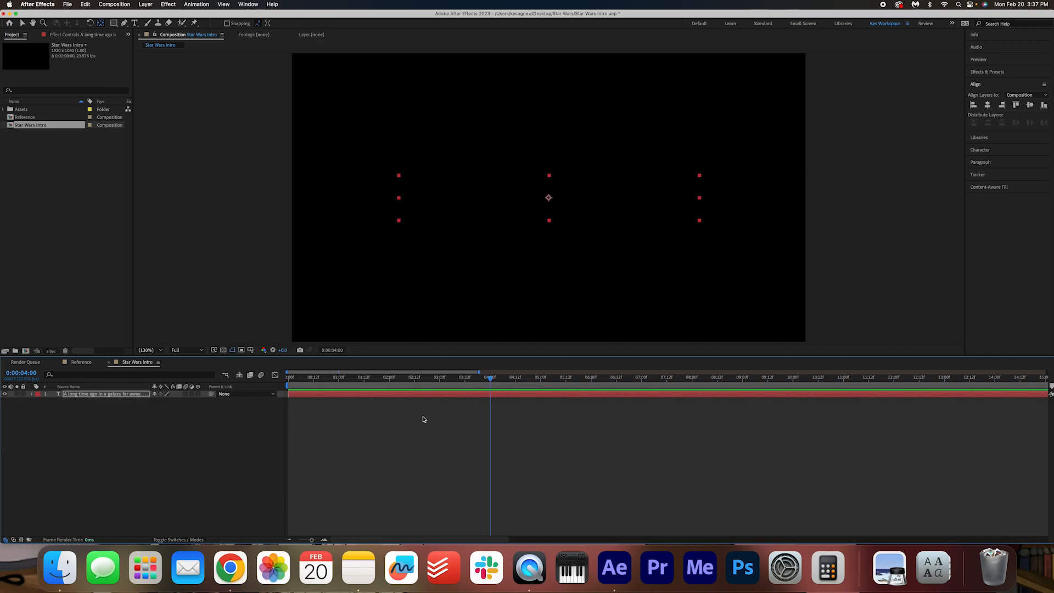
left_click(104, 438)
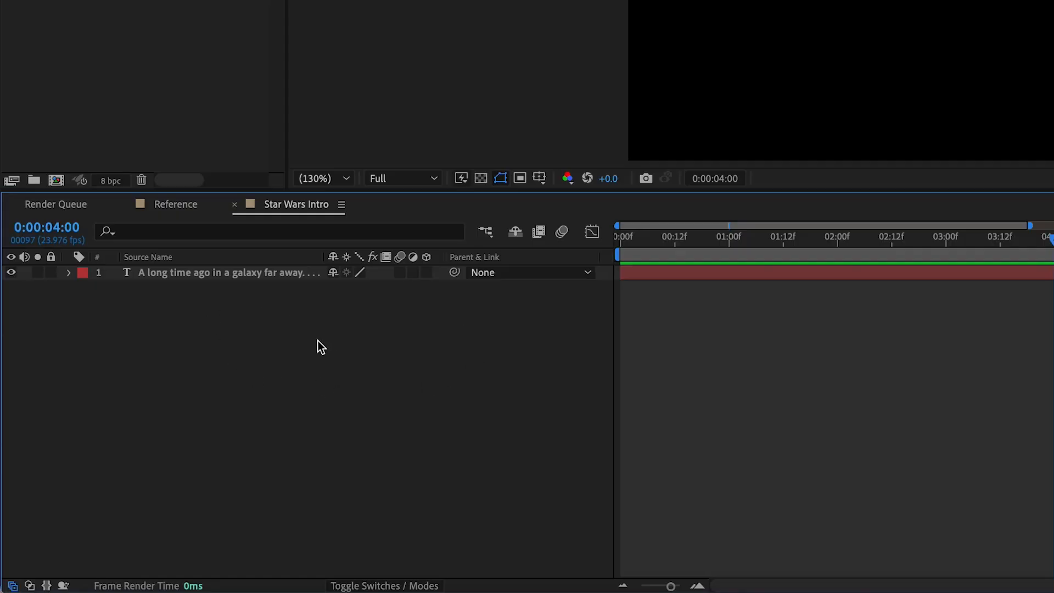
right_click(317, 340)
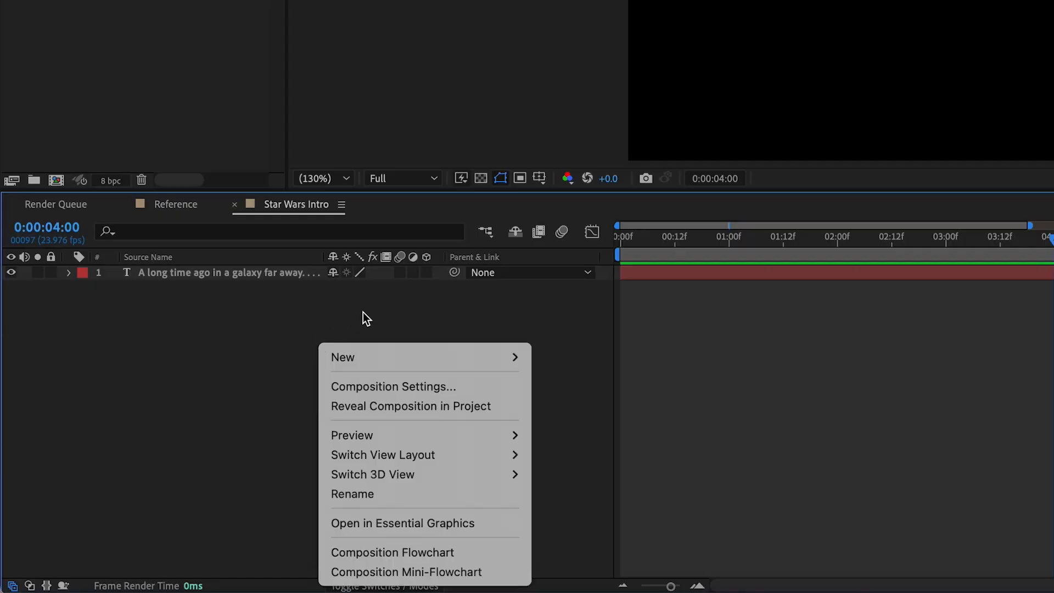
mouse_move(430, 354)
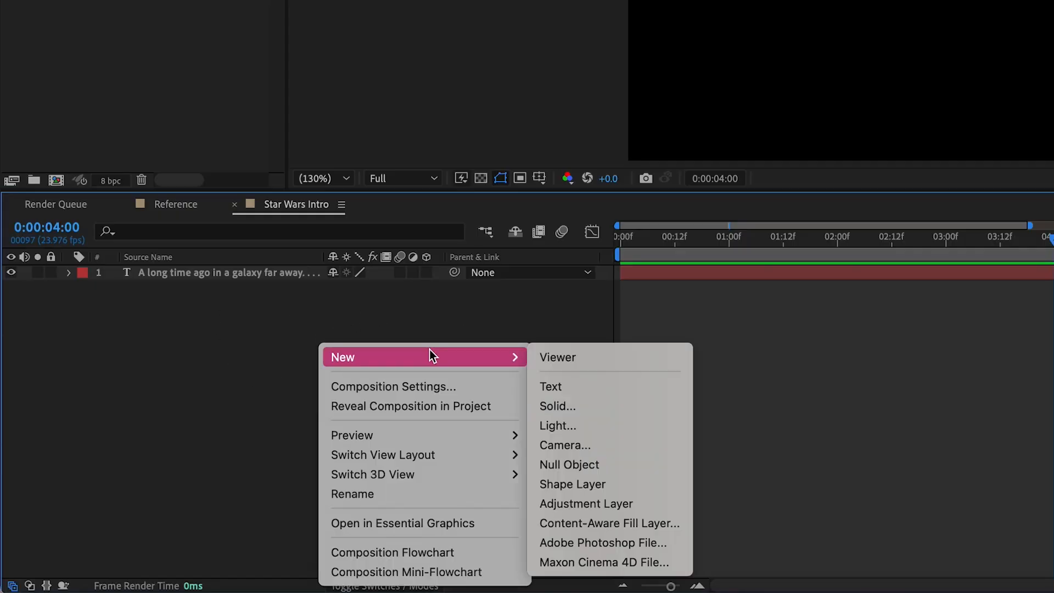
left_click(630, 409)
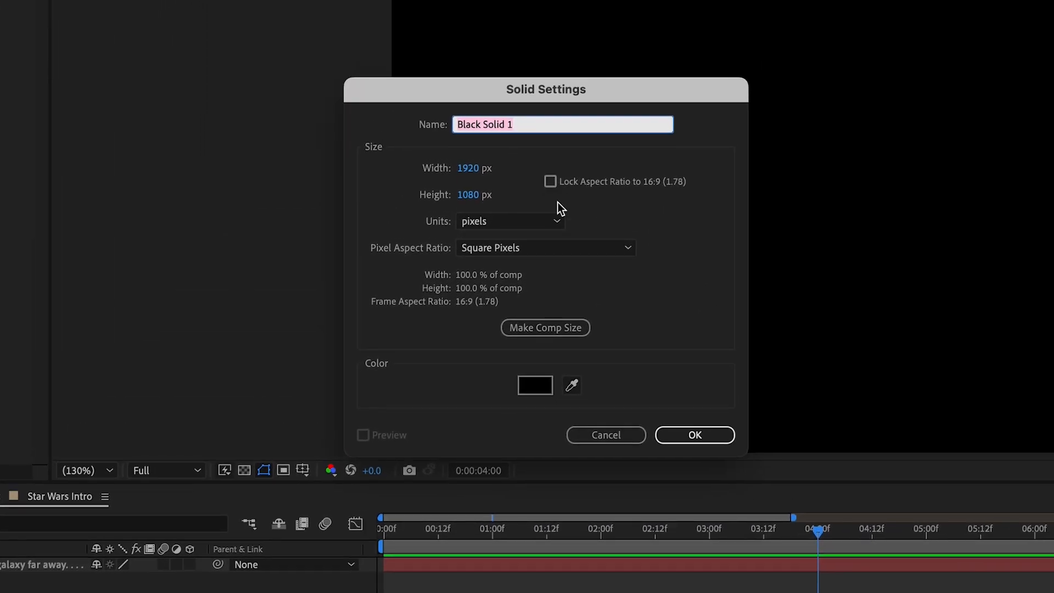
left_click(704, 440)
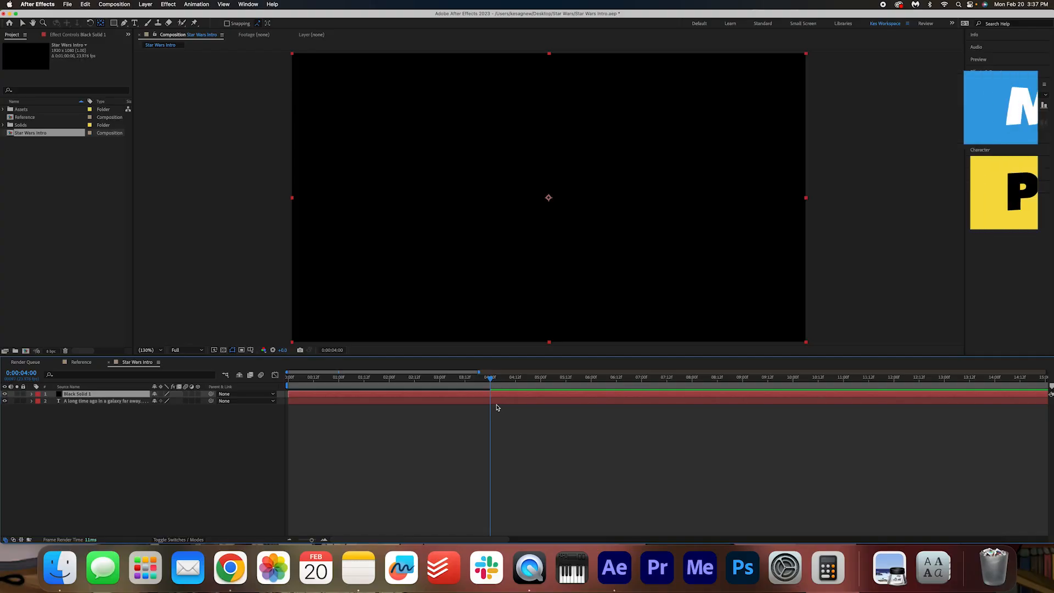
Split the black solid at 0:00:04:00 and delete the part before the cut
key("super+shift+d")
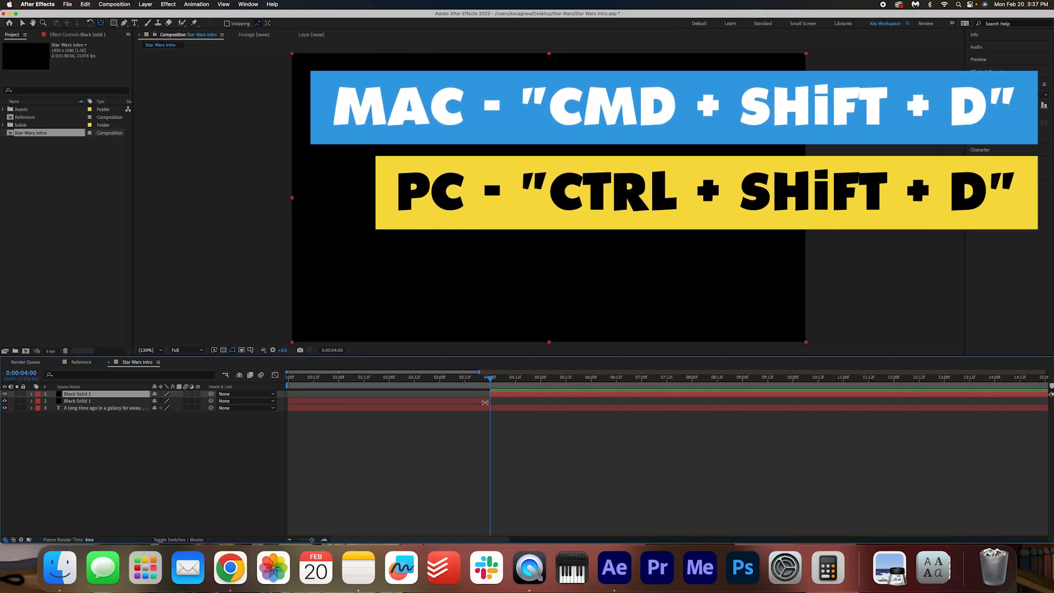
left_click(480, 402)
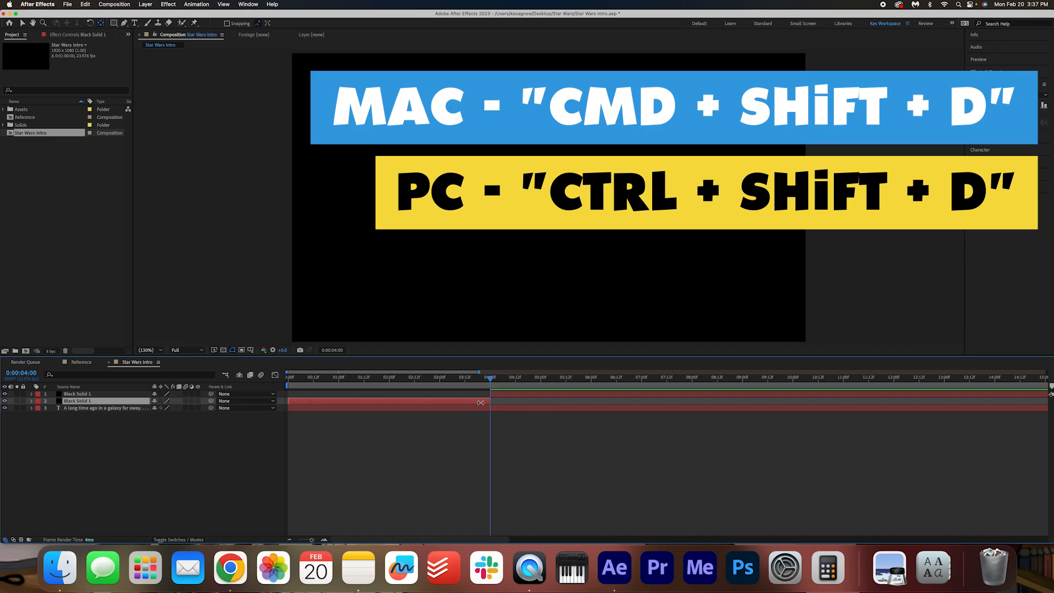
key("Delete")
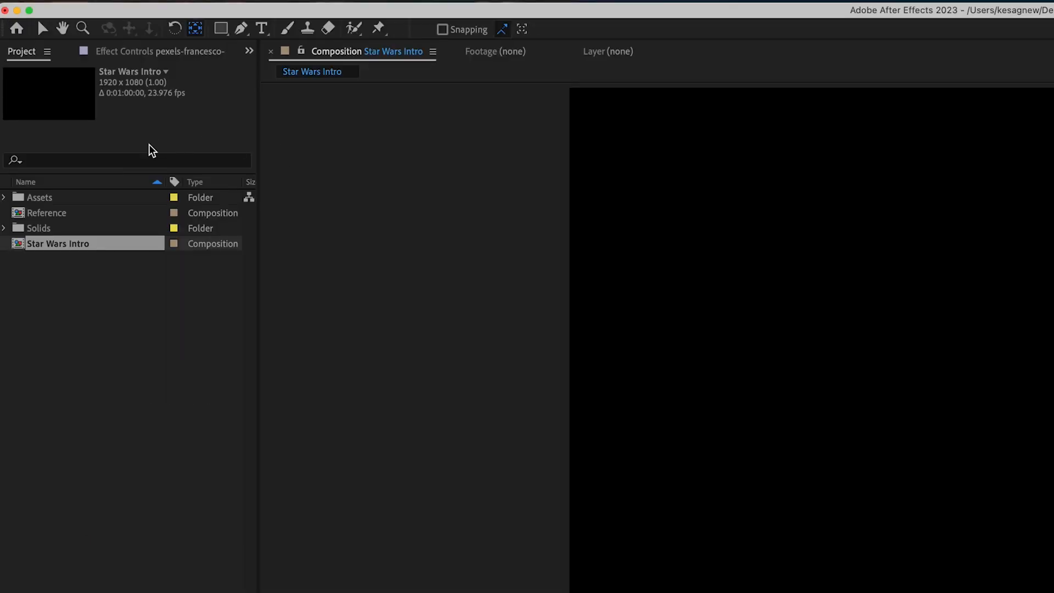
Add the starry night-sky image from the Assets folder to the Star Wars Intro timeline
left_click(4, 197)
left_click(67, 228)
left_click_drag(73, 227, 515, 396)
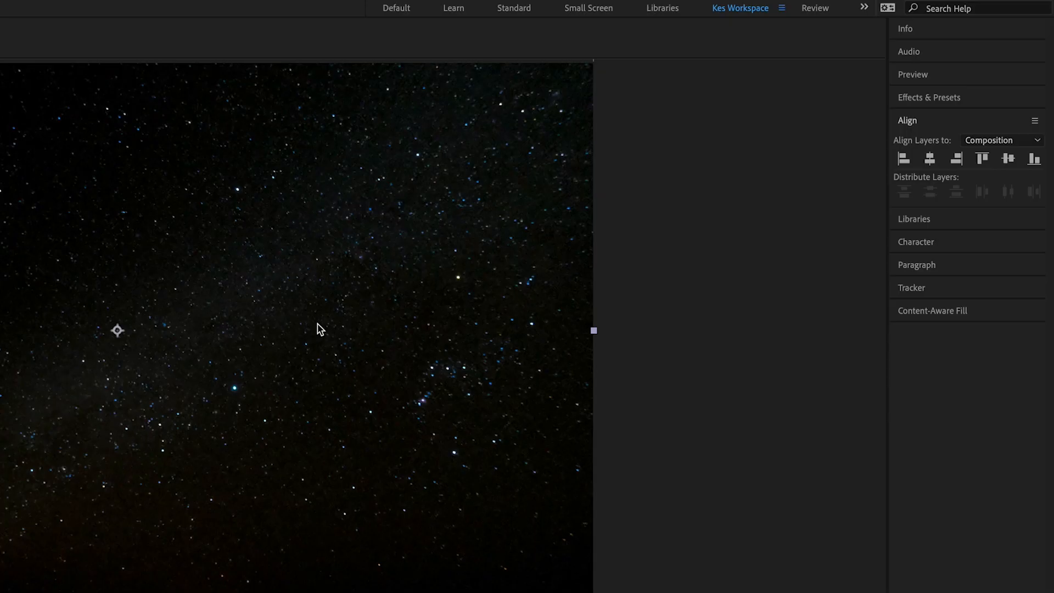
Find the Black & White color correction effect and apply it to the starry night-sky image layer
left_click(1001, 102)
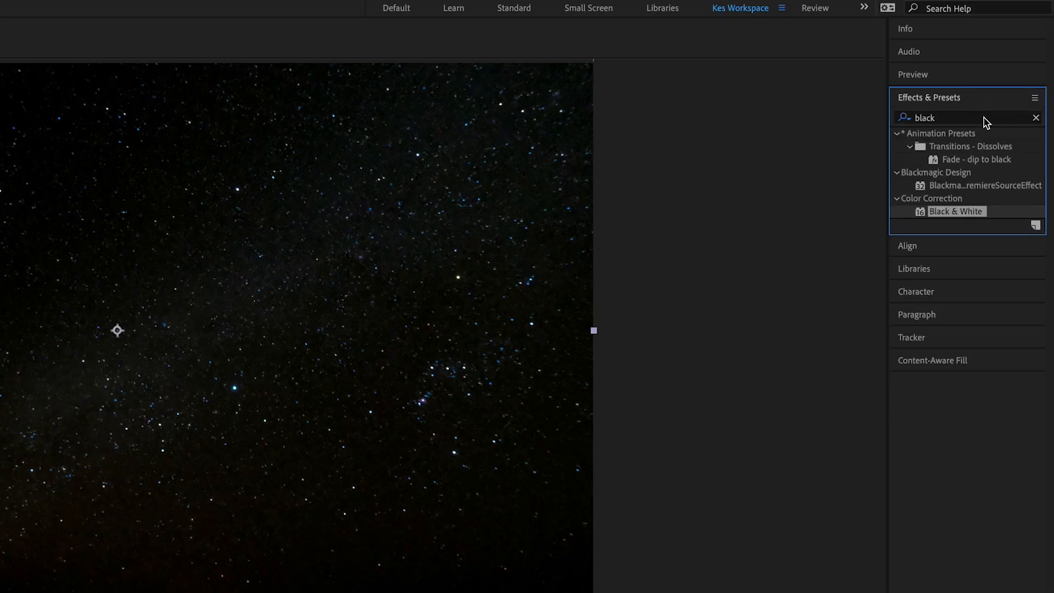
left_click(1030, 117)
left_click(995, 117)
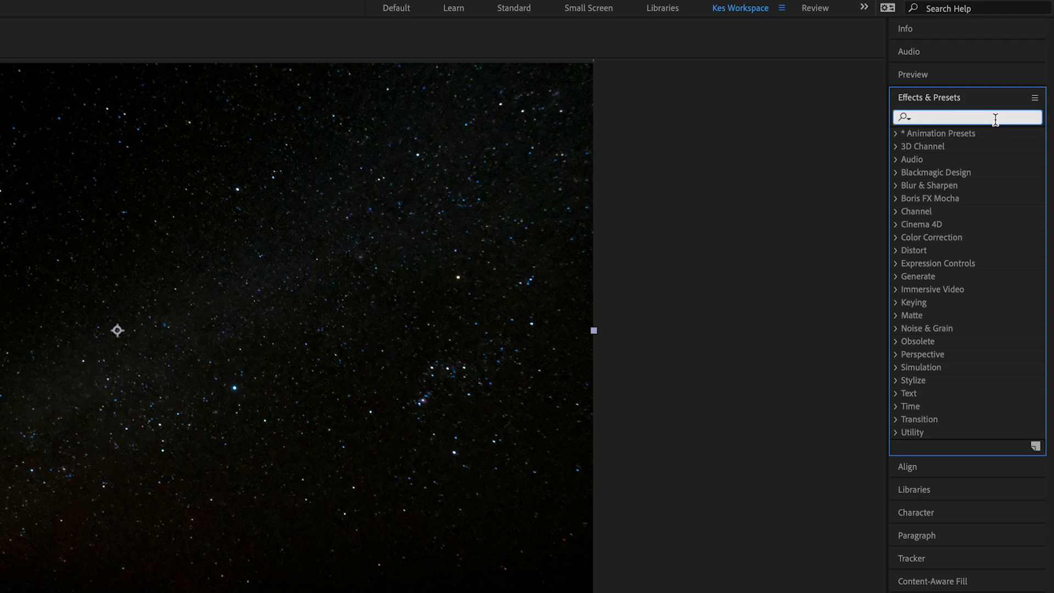
type("black wh")
key("BackSpace")
key("BackSpace")
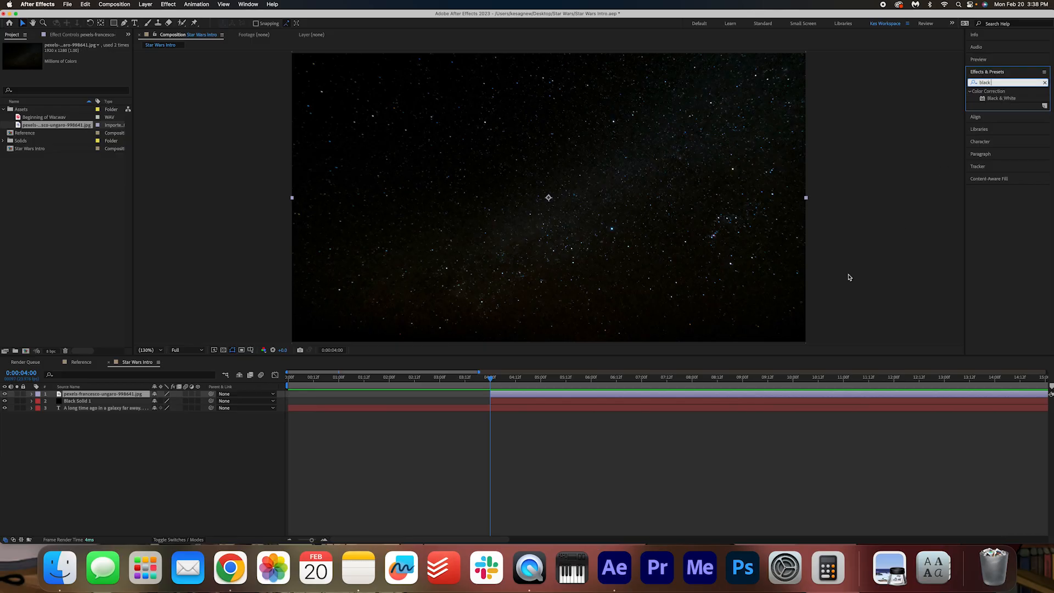
double_click(1003, 98)
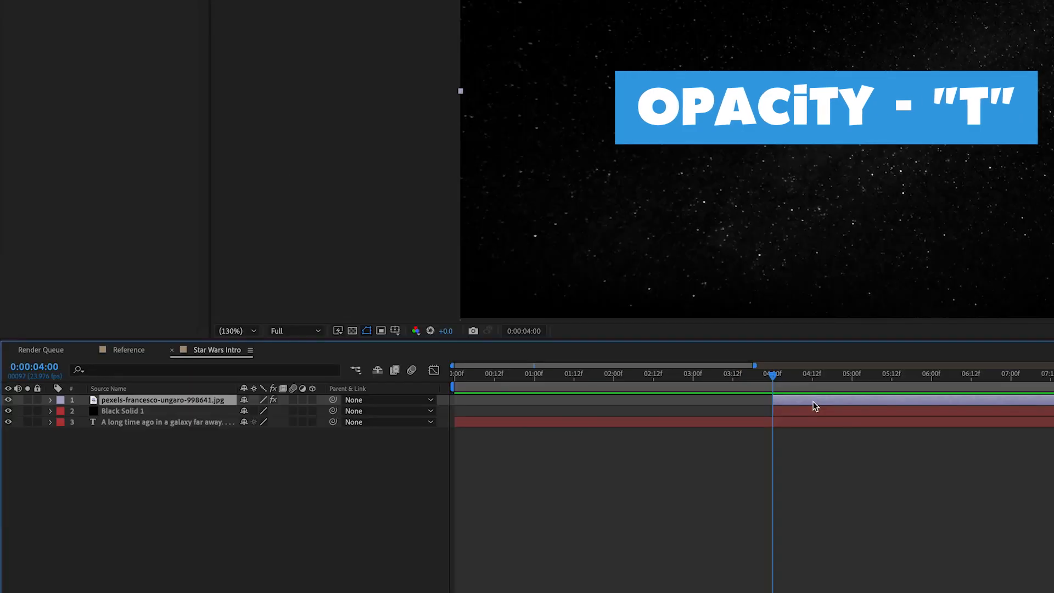
Set the starry image layer's opacity to 50% and collapse its properties
key("t")
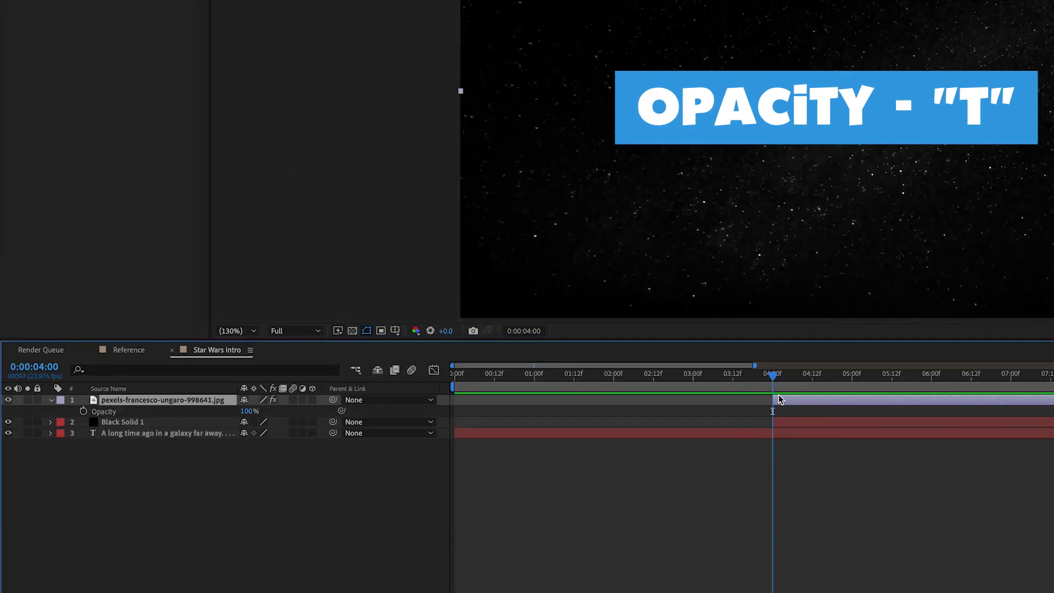
left_click(227, 412)
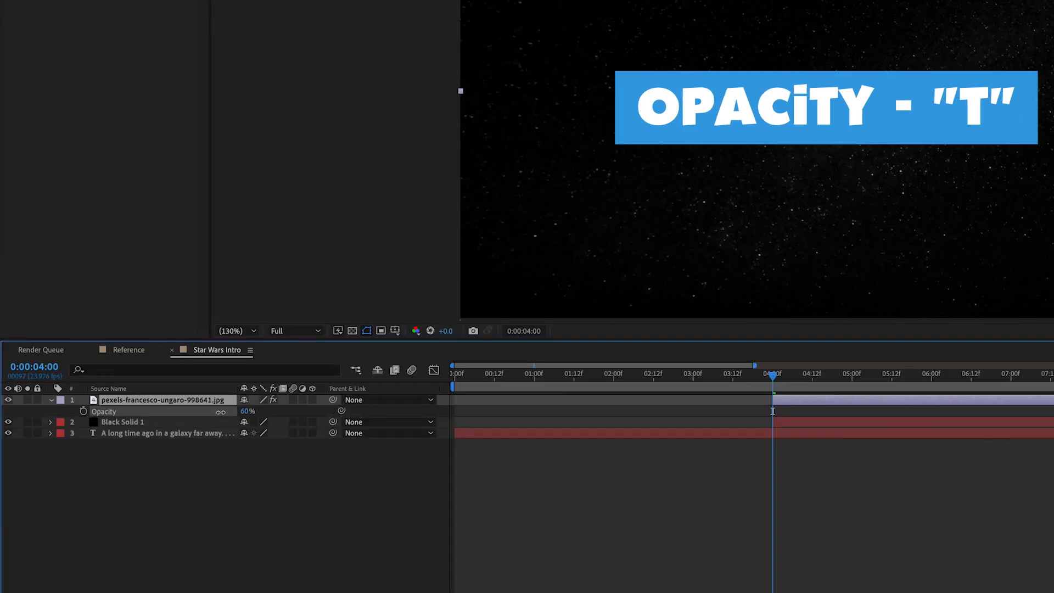
left_click(245, 413)
type("50")
key("Return")
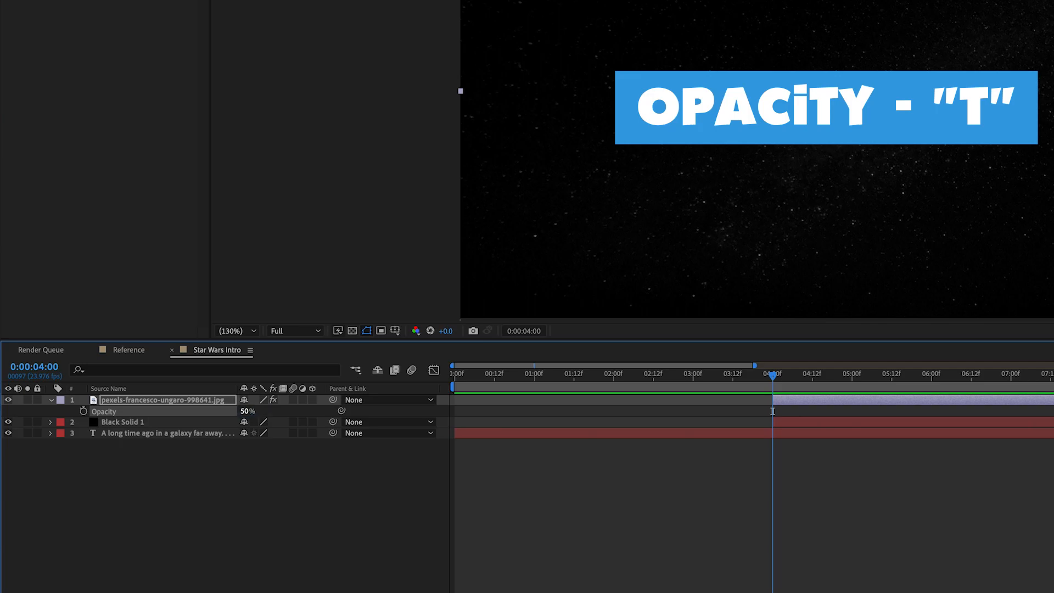
left_click(288, 486)
key("minus")
key("minus")
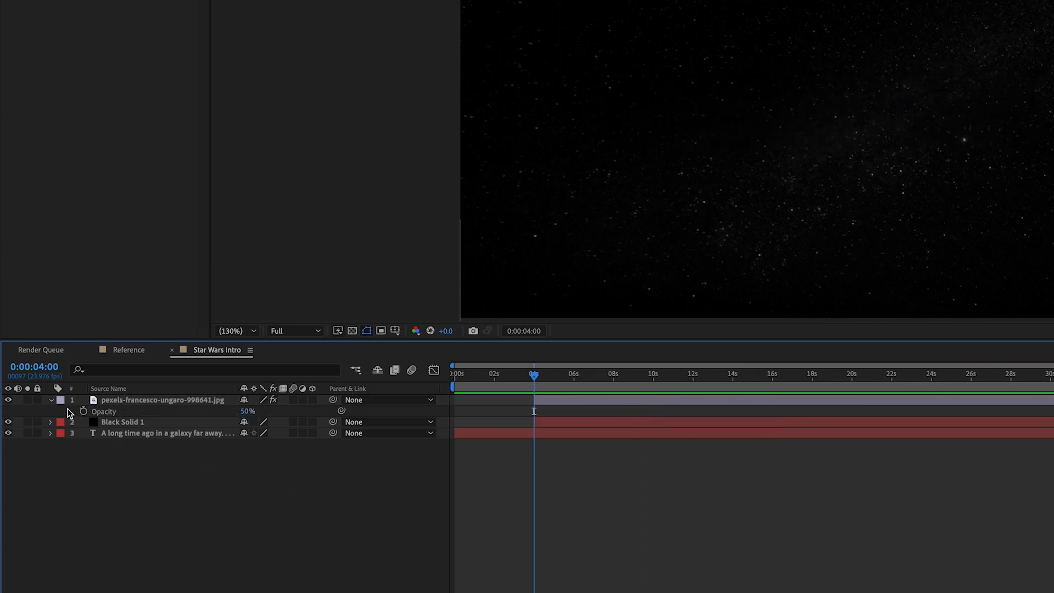
left_click(51, 400)
key("equal")
key("equal")
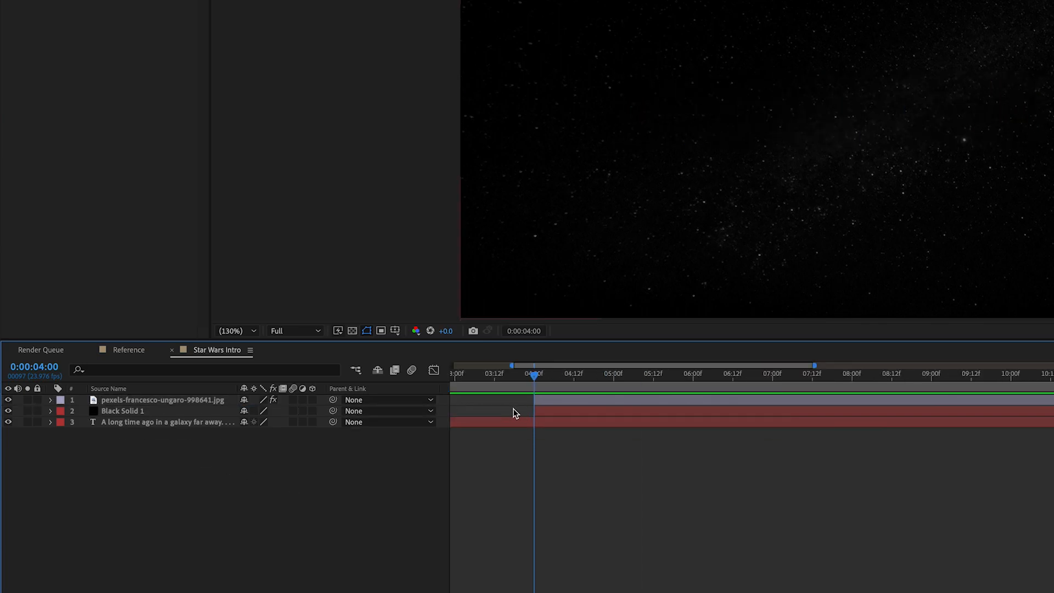
Pre-compose the starry image and black solid layers into a new composition named Star Wars BG, moving all attributes into it
left_click(586, 403)
left_click(586, 413, "shift")
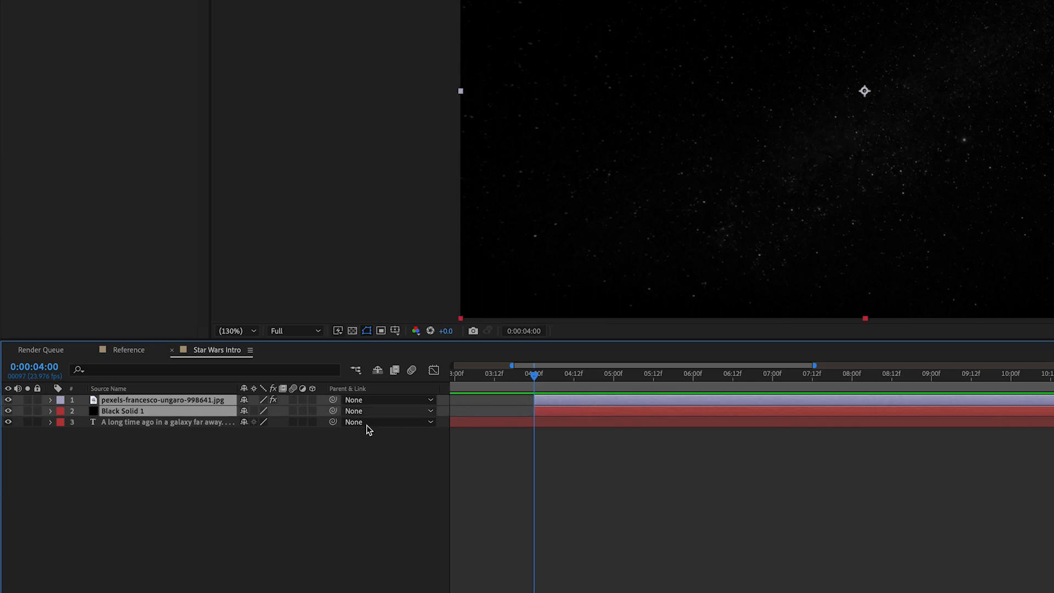
left_click(302, 464)
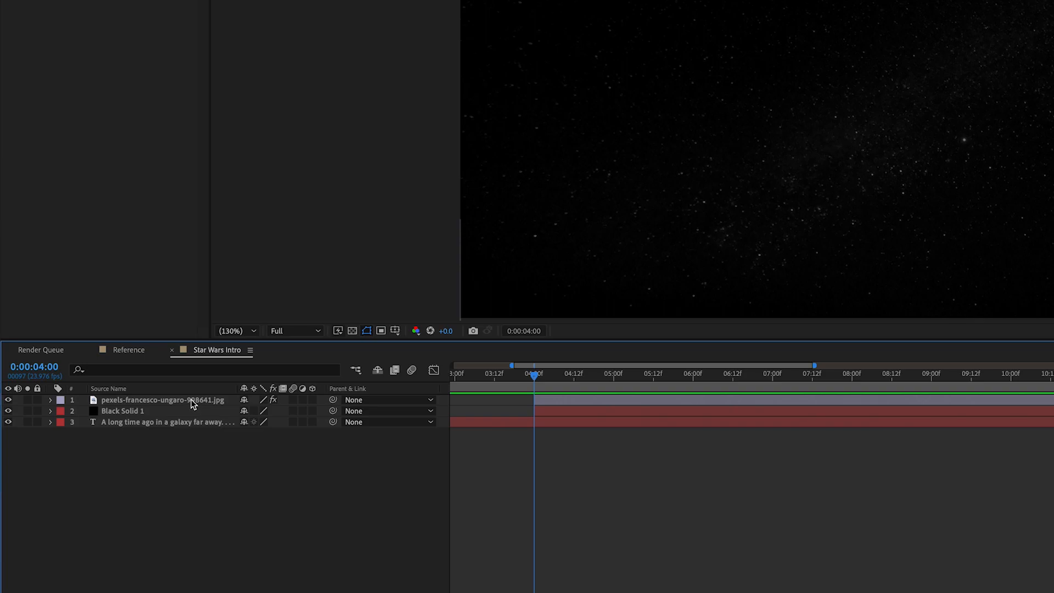
left_click(192, 402)
left_click(184, 412, "shift")
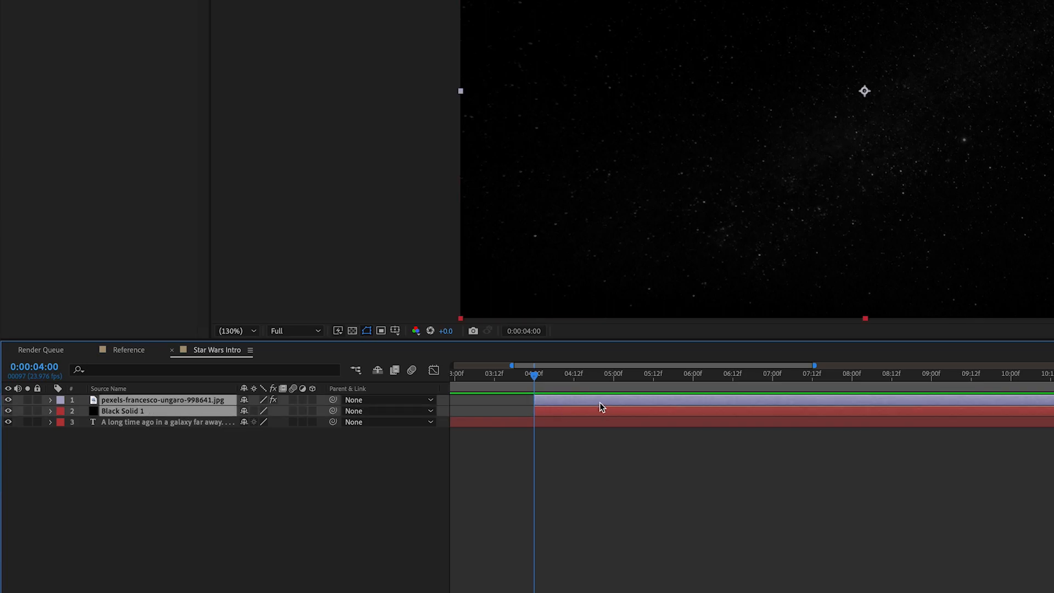
right_click(569, 402)
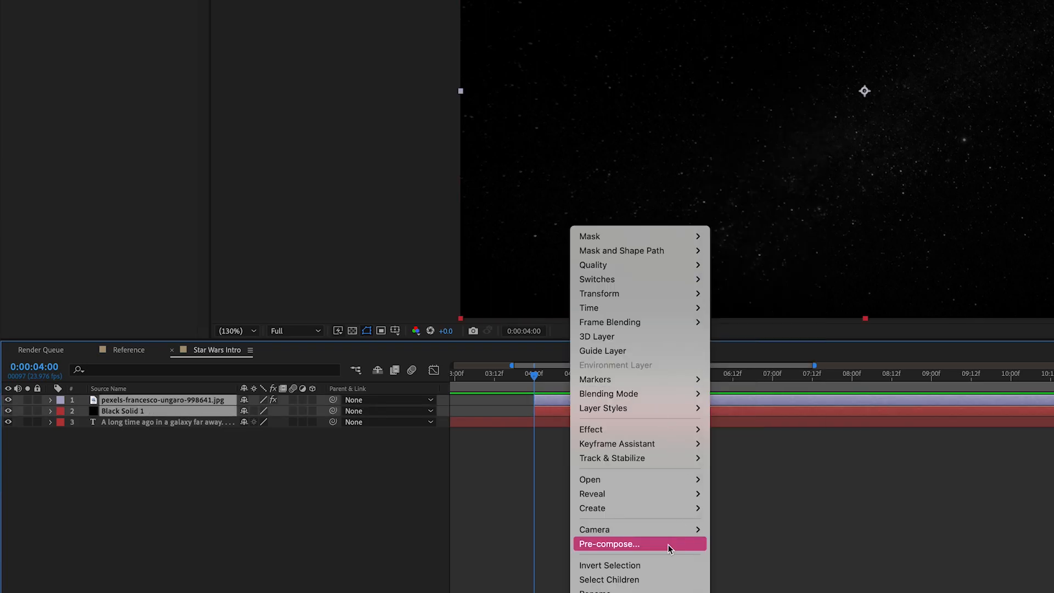
left_click(650, 543)
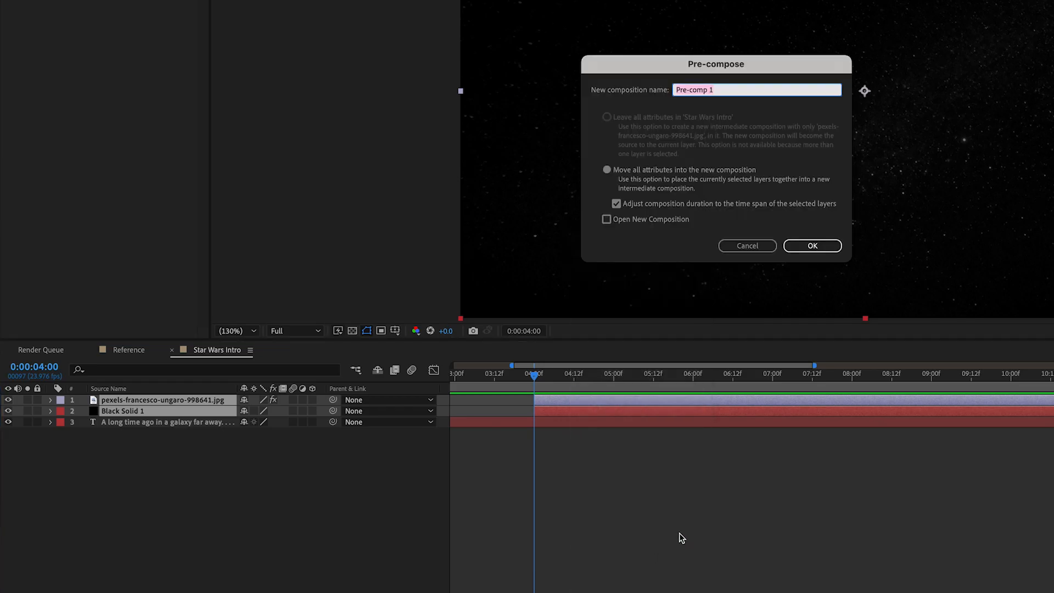
type("St")
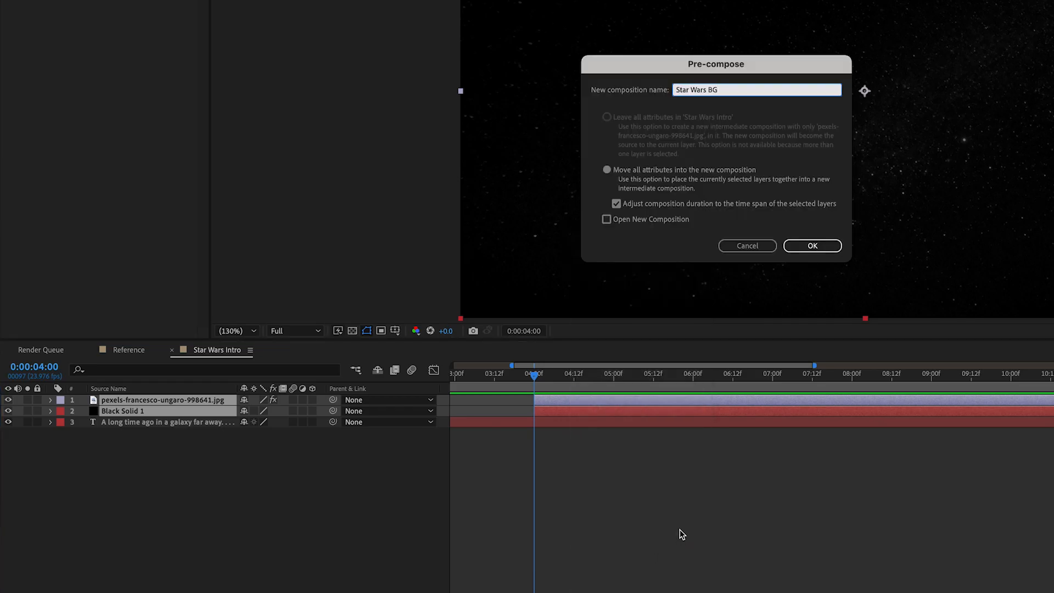
left_click(813, 246)
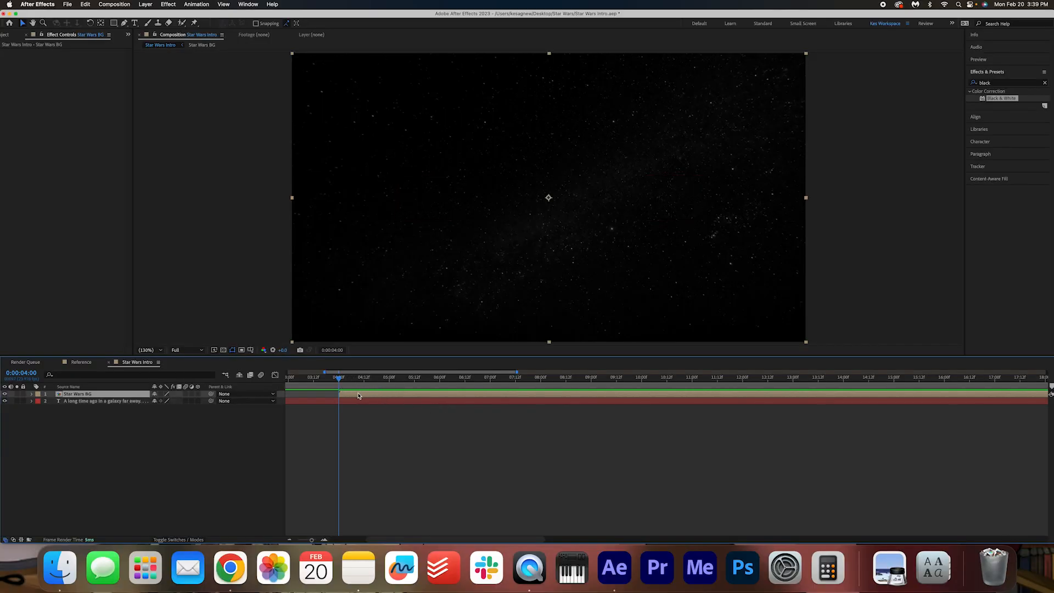
Add an opacity keyframe of 0% to the Star Wars BG layer at 0:00:04:00
key("t")
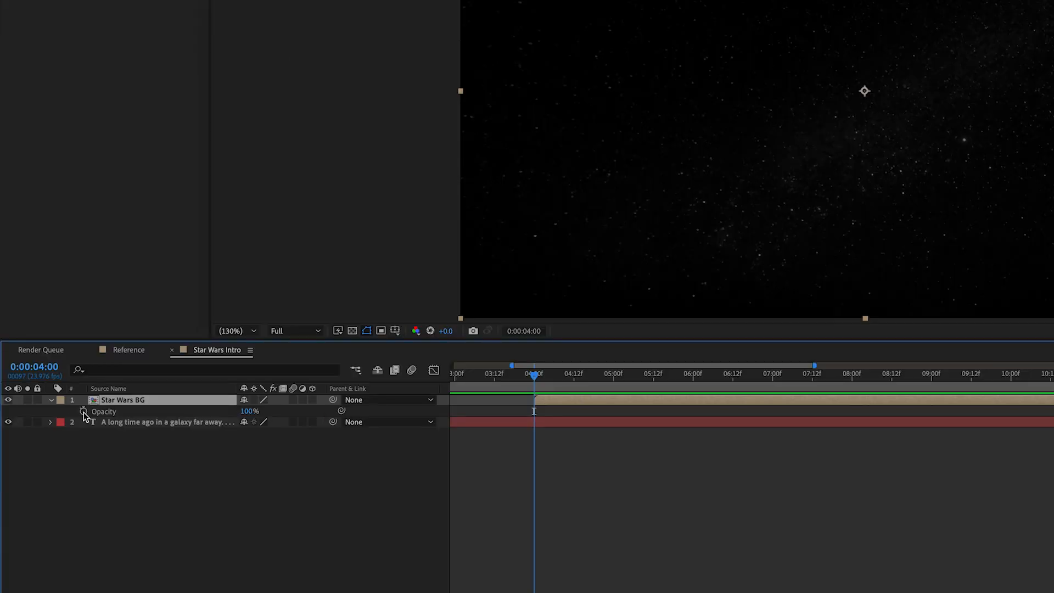
left_click(83, 412)
left_click(248, 411)
type("0")
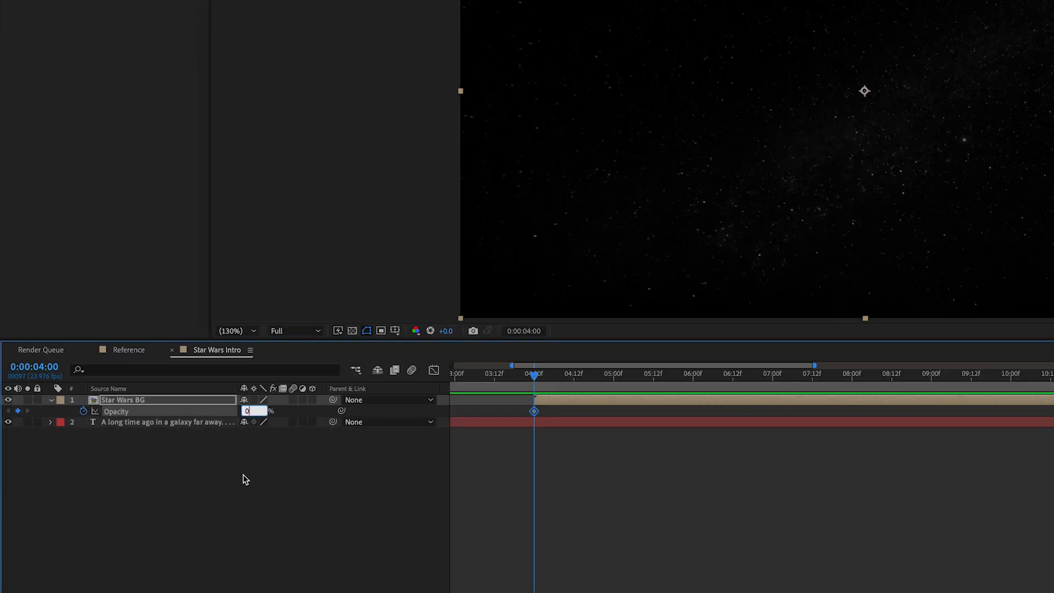
left_click(245, 479)
Add a second Star Wars BG opacity keyframe of 100% at 0:00:04:08
left_click_drag(535, 382, 561, 383)
left_click(248, 411)
type("10")
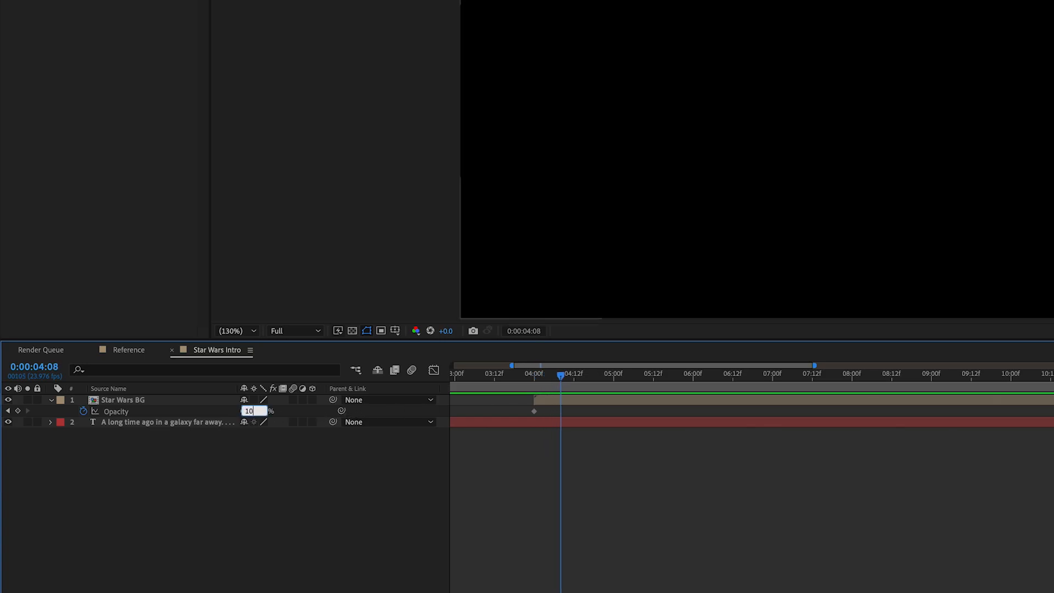
type("0")
key("Return")
Apply Easy Ease to both opacity keyframes of the Star Wars BG layer
left_click_drag(589, 408, 513, 416)
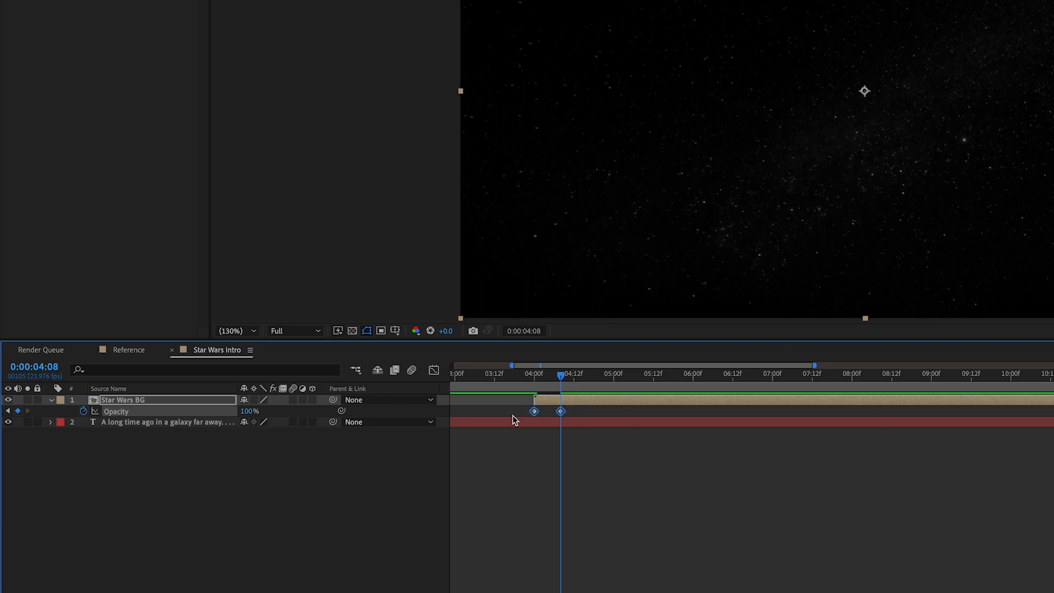
right_click(561, 411)
mouse_move(683, 592)
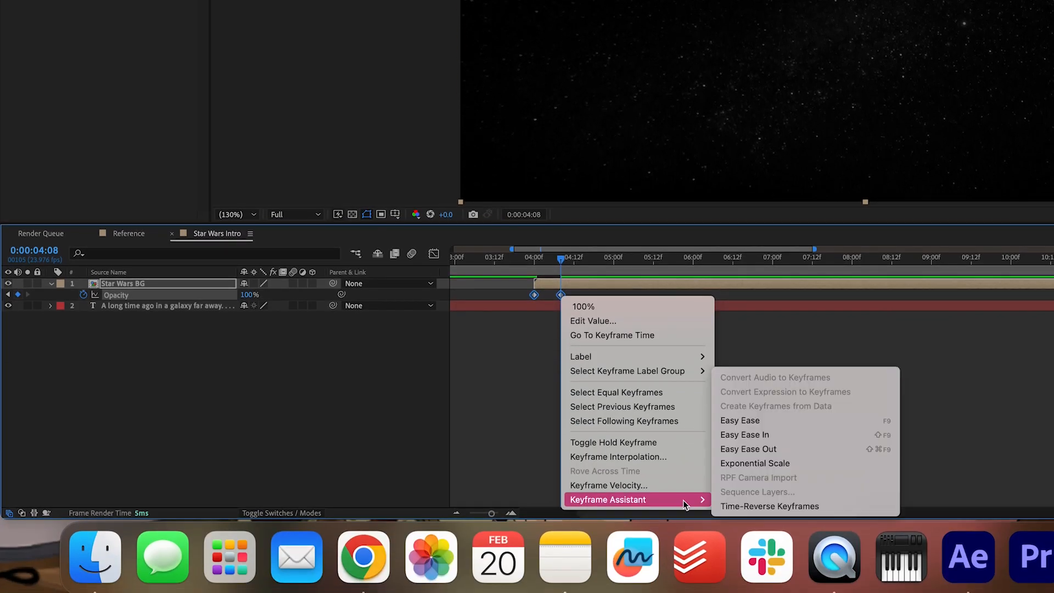
left_click(769, 422)
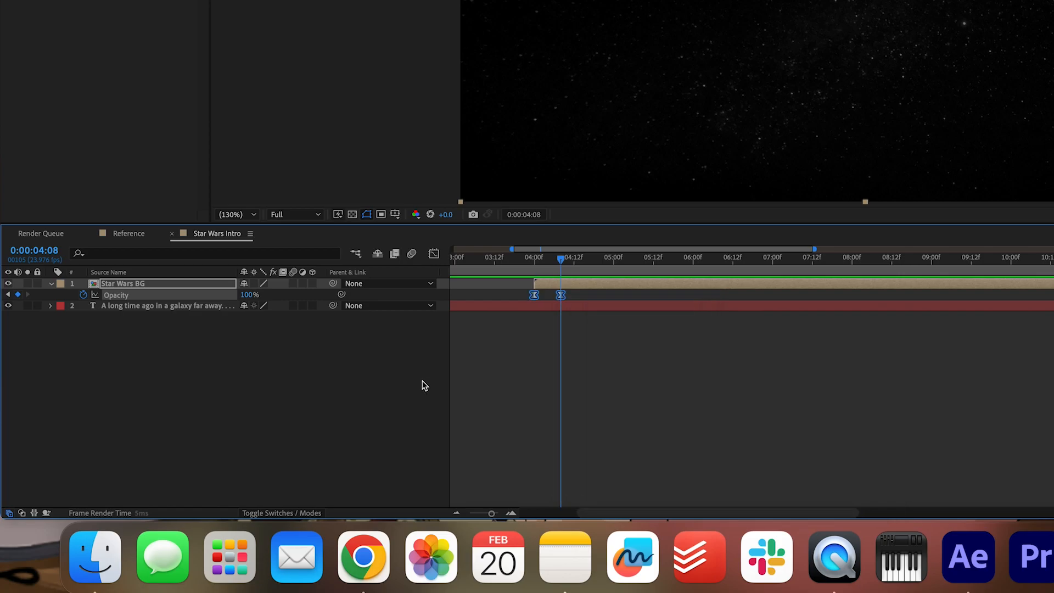
Preview the starfield's fade-in from just before four seconds and return the playhead to 0:00:04:00
left_click(518, 259)
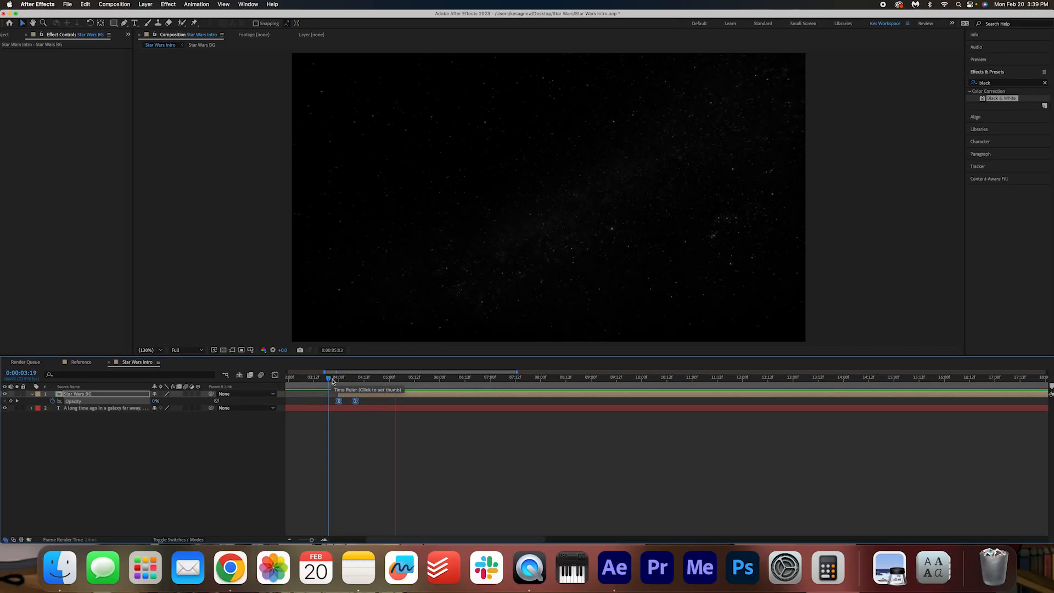
left_click_drag(330, 379, 270, 388)
mouse_move(391, 381)
left_mouse_down()
mouse_move(429, 386)
mouse_move(411, 384)
left_mouse_up()
left_click(249, 449)
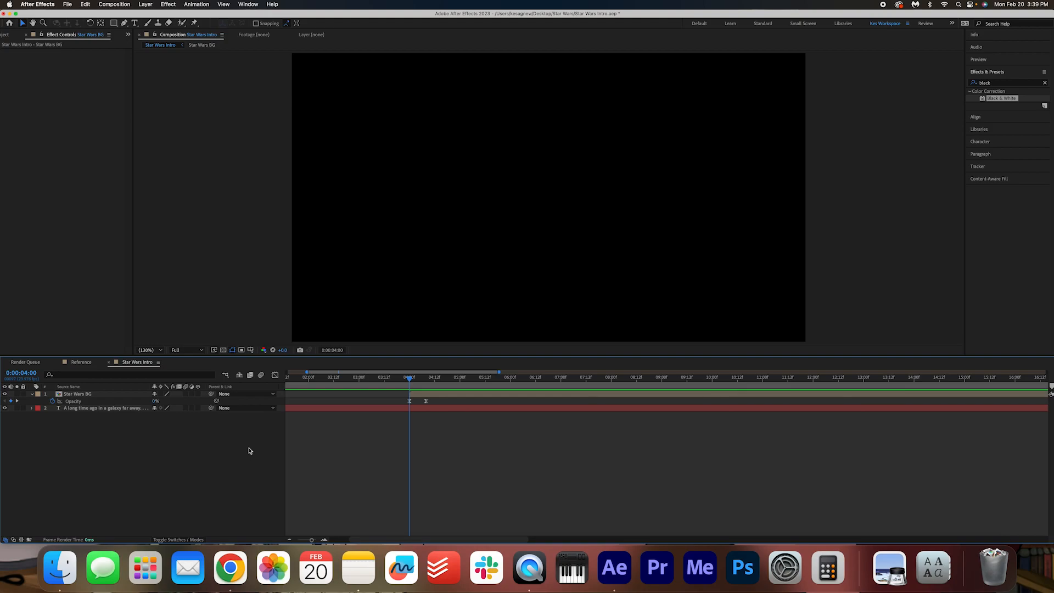
Place the playhead at 0:00:04:08 and add a three-line text layer reading YOU WANT, PIZZAZZ, PRESENTS over the starfield
left_click_drag(410, 383, 426, 386)
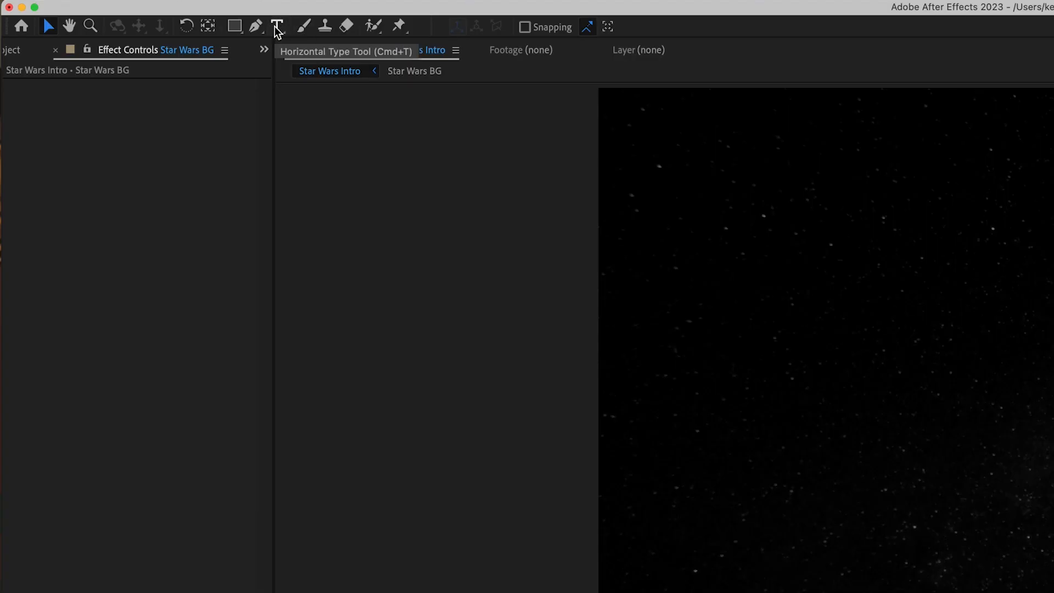
left_click(277, 26)
left_click(1030, 480)
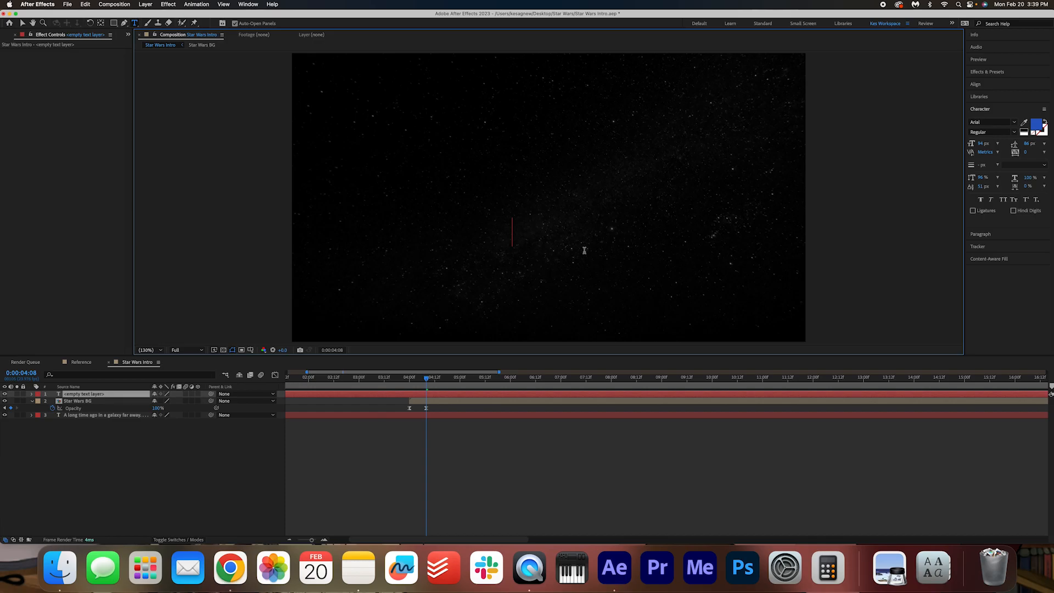
type("YOU WANT PI")
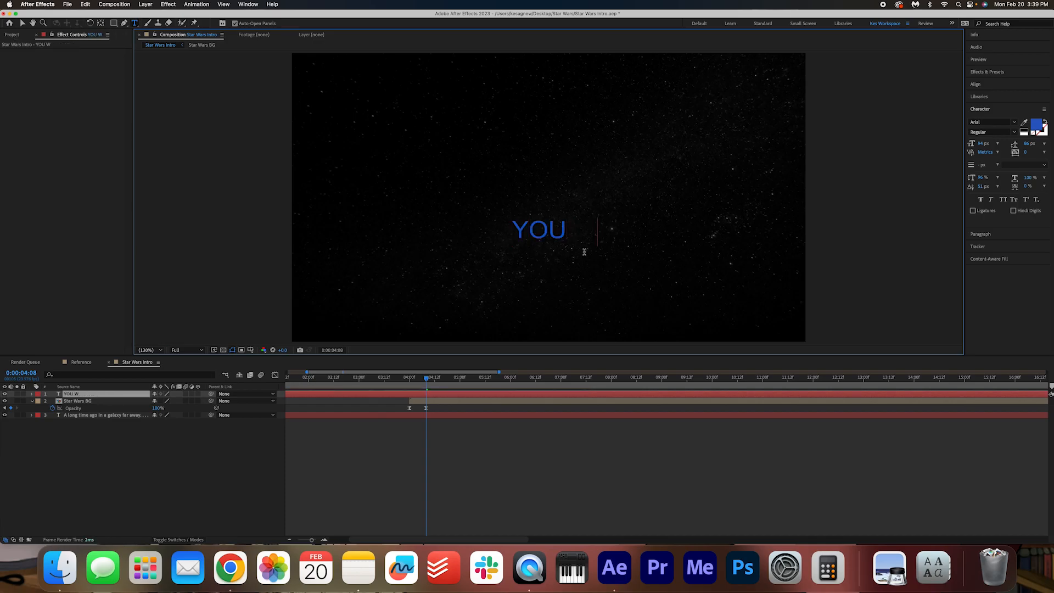
key("BackSpace")
key("BackSpace")
key("BackSpace")
key("BackSpace")
type("T")
key("Return")
type("PIZZAZZ")
key("Return")
type("PRESENTS")
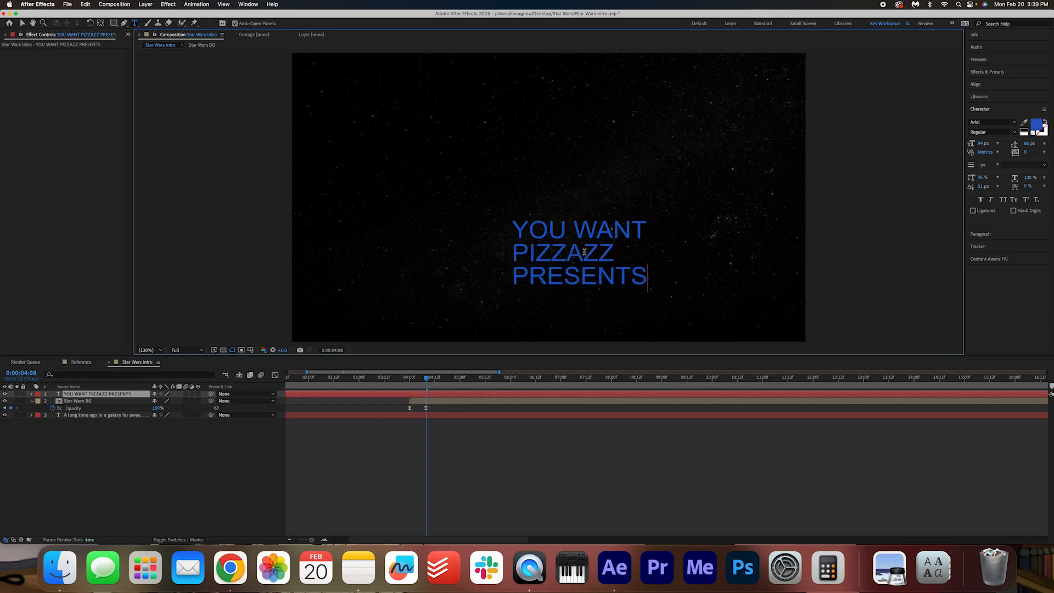
Change the font of the whole three-line title text to Star Jedi
key("super+a")
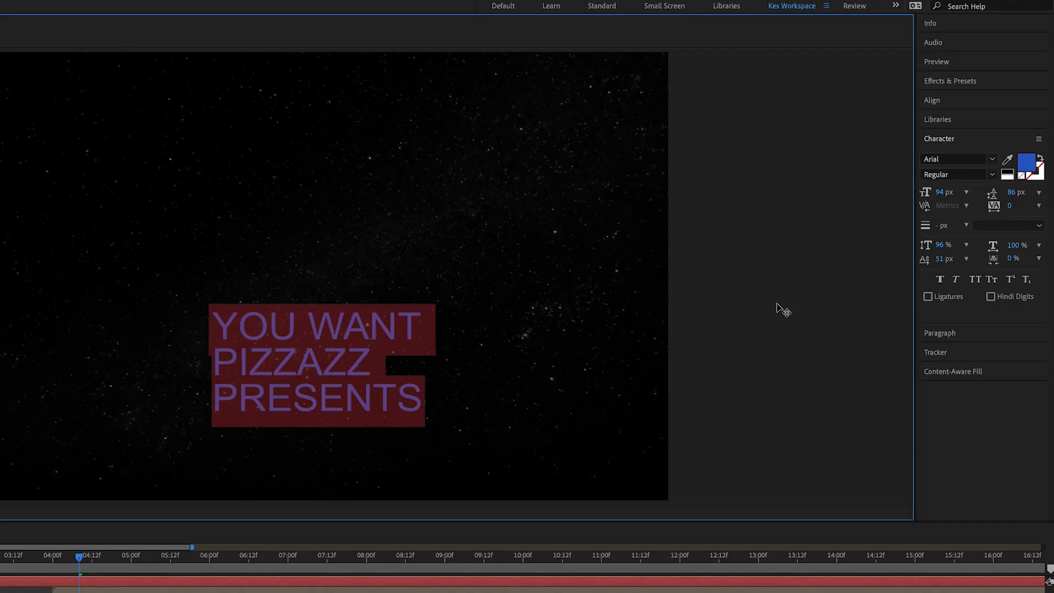
left_click(1002, 121)
type("star")
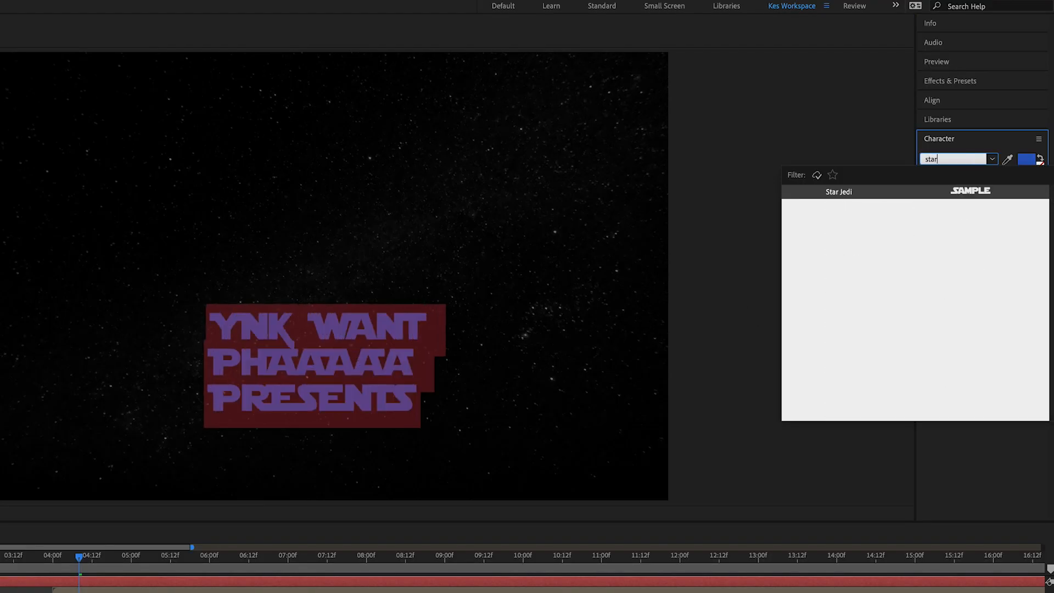
left_click(912, 192)
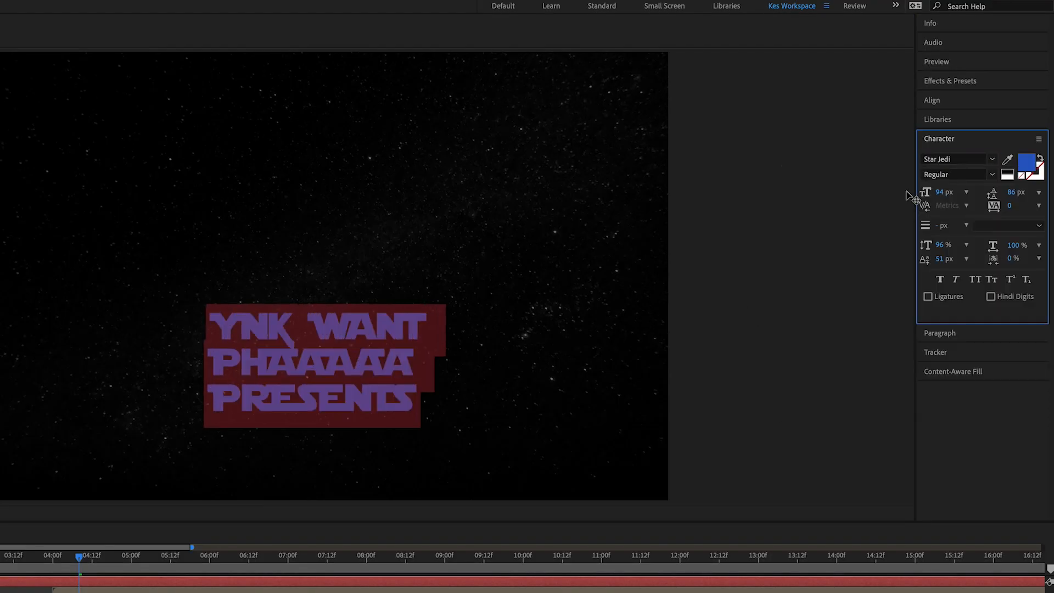
left_click(429, 405)
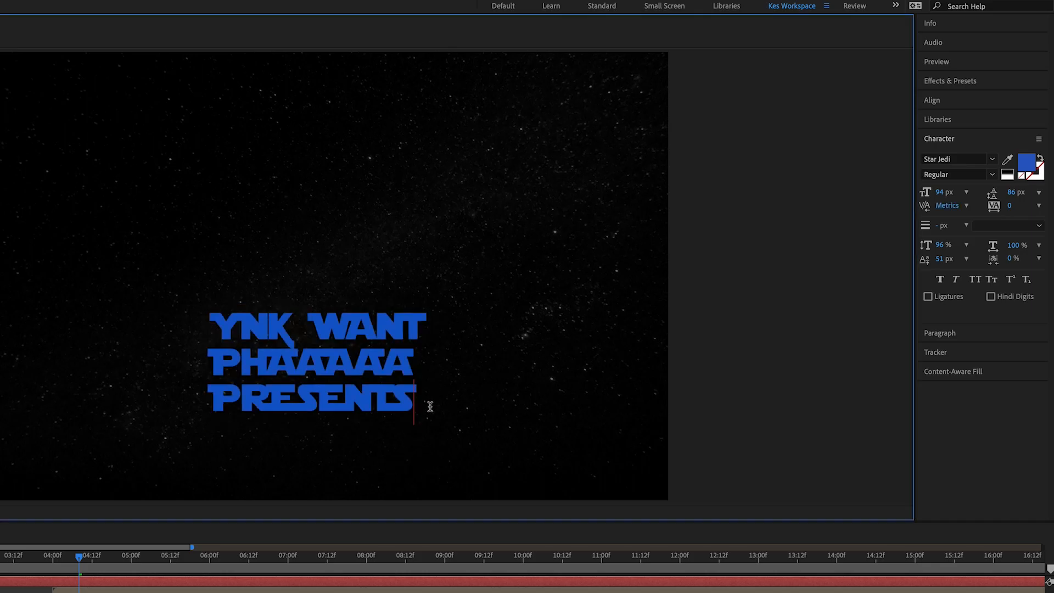
Replace the whole title text with the lowercase words you want, pizzazz and presents on three lines
key("ctrl+a")
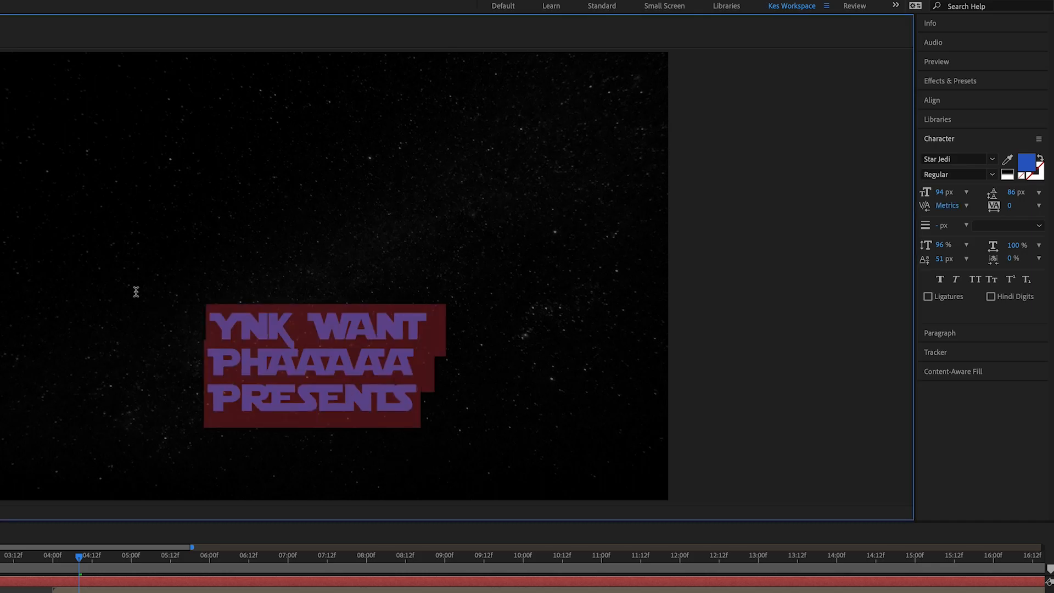
type("YOU WANT")
key("BackSpace")
key("Return")
type("PIZZAZZ")
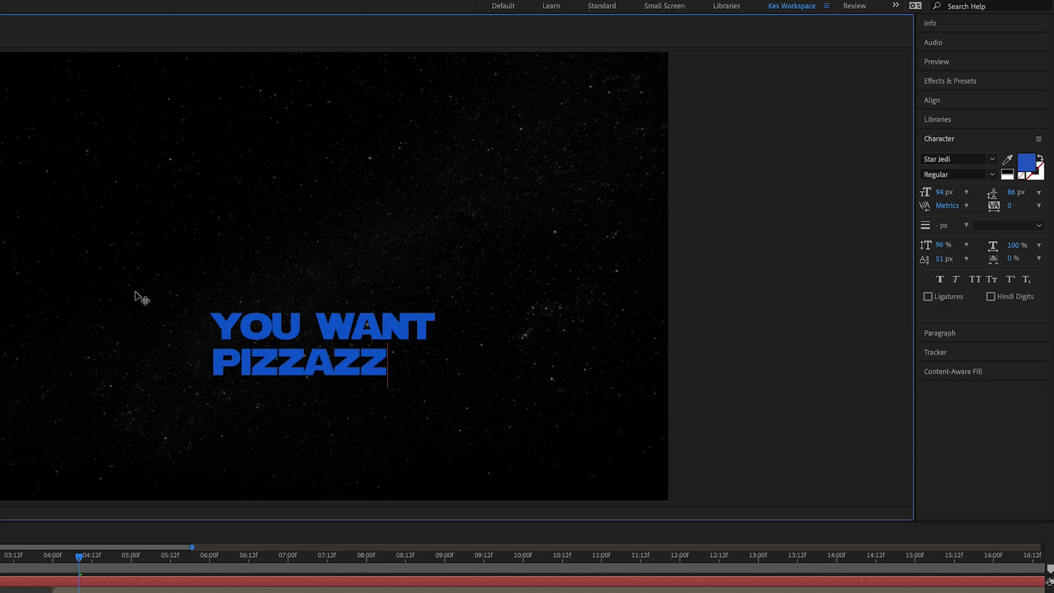
key("Return")
type("PRESENT")
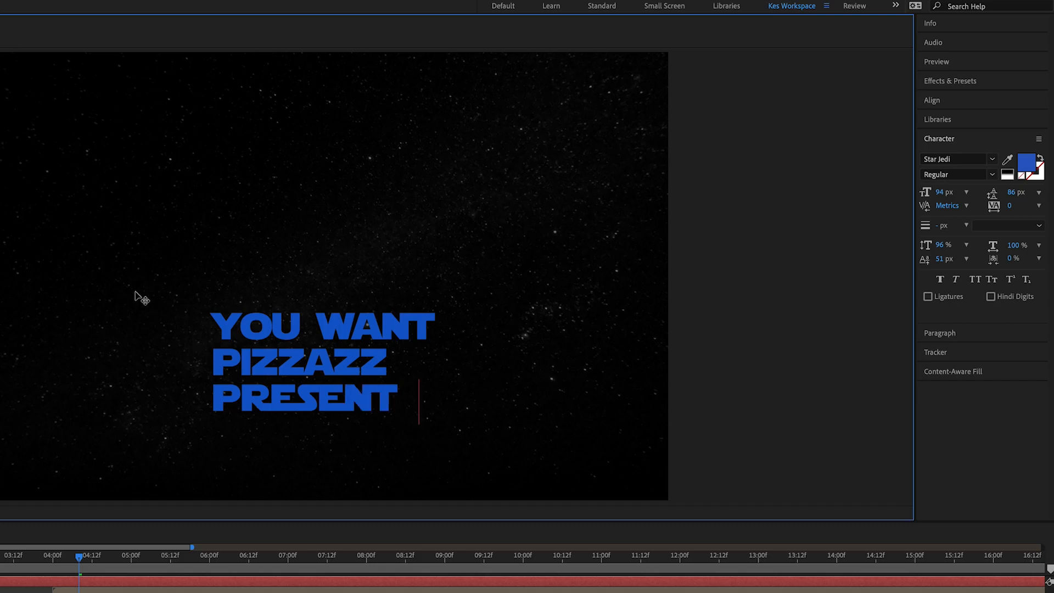
key("BackSpace")
type("S")
Colour the whole title yellow F7D100 and turn it into an outline with no fill and a 6 px stroke
left_click_drag(422, 396, 125, 294)
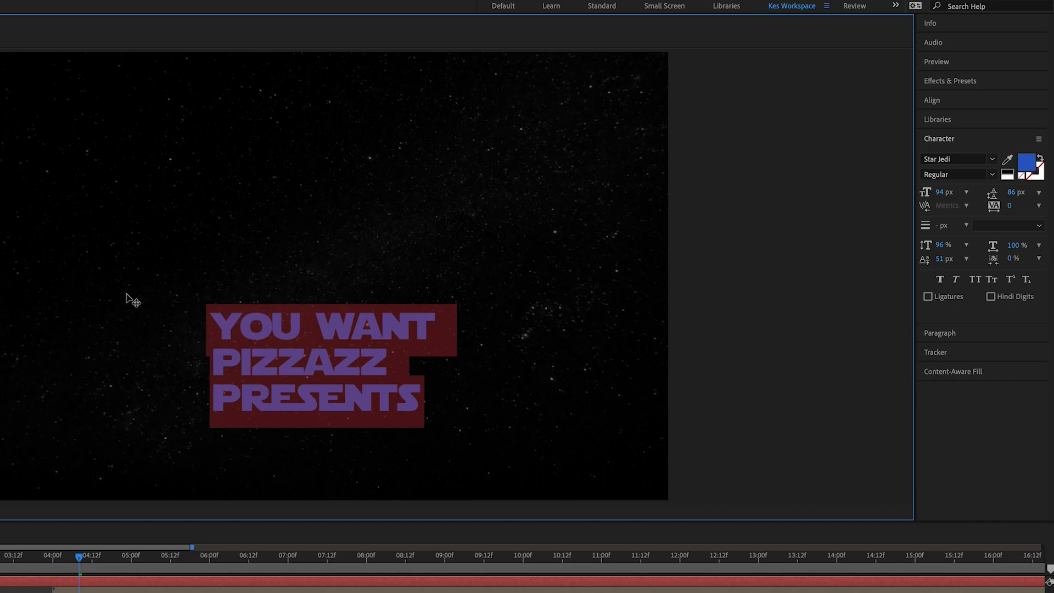
left_click(1, 516)
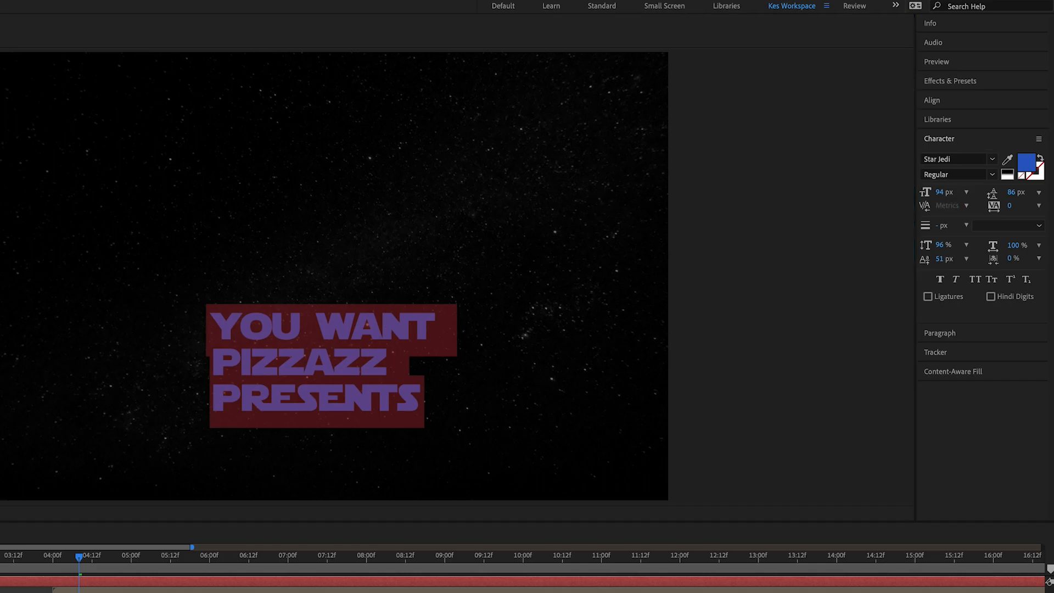
left_click(1027, 165)
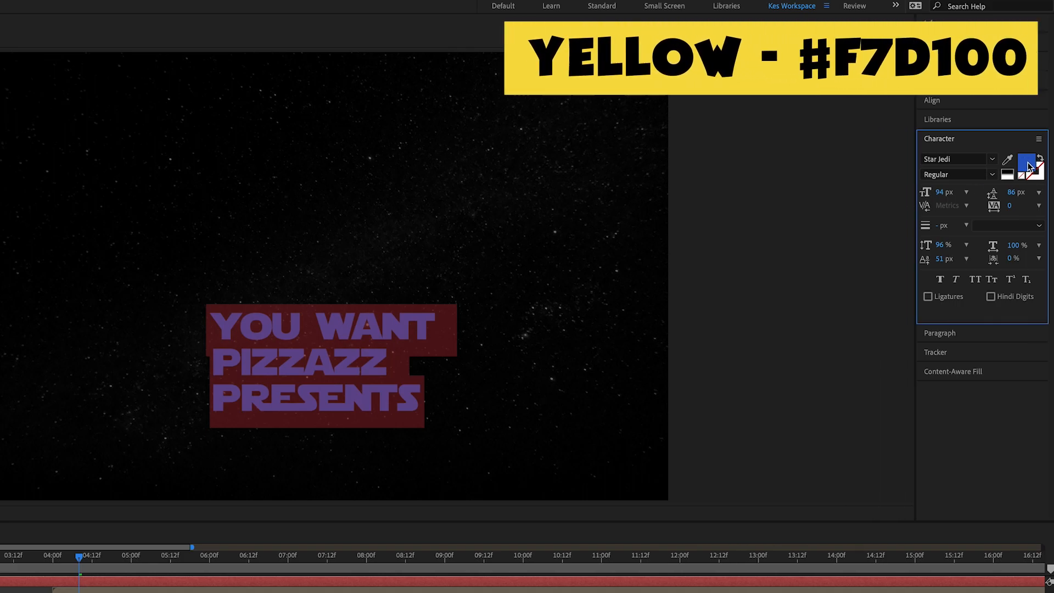
type("F7D100")
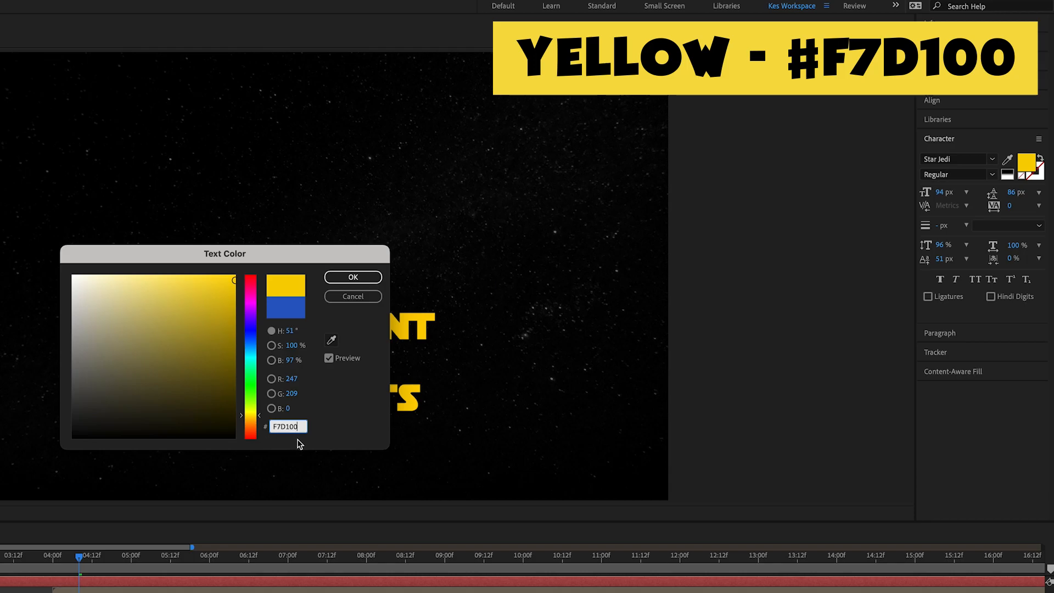
left_click(373, 280)
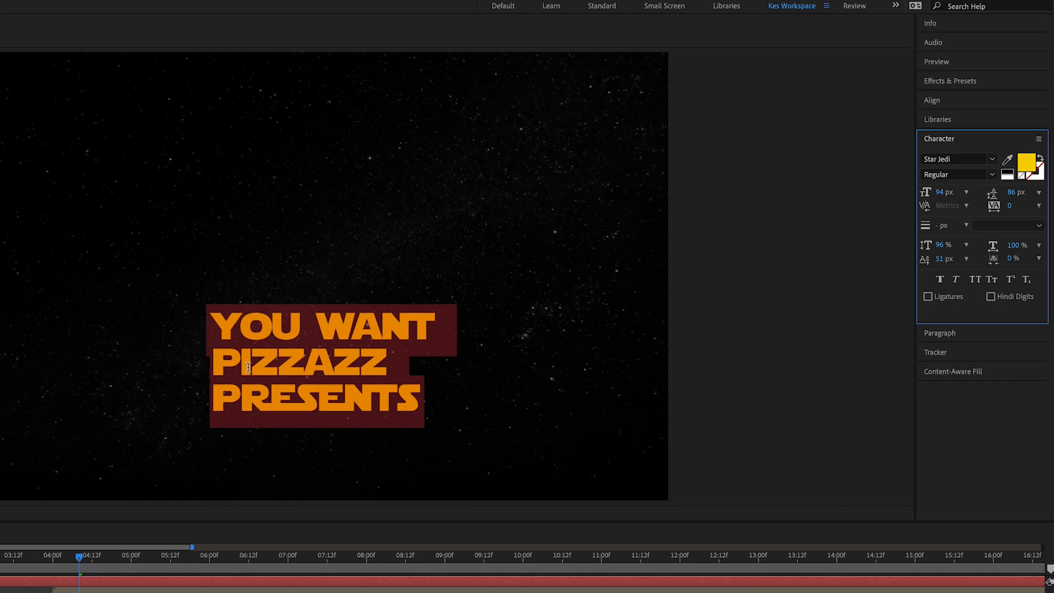
left_click(1041, 160)
mouse_move(945, 230)
left_mouse_down()
mouse_move(958, 193)
mouse_move(1025, 192)
mouse_move(943, 224)
left_mouse_up()
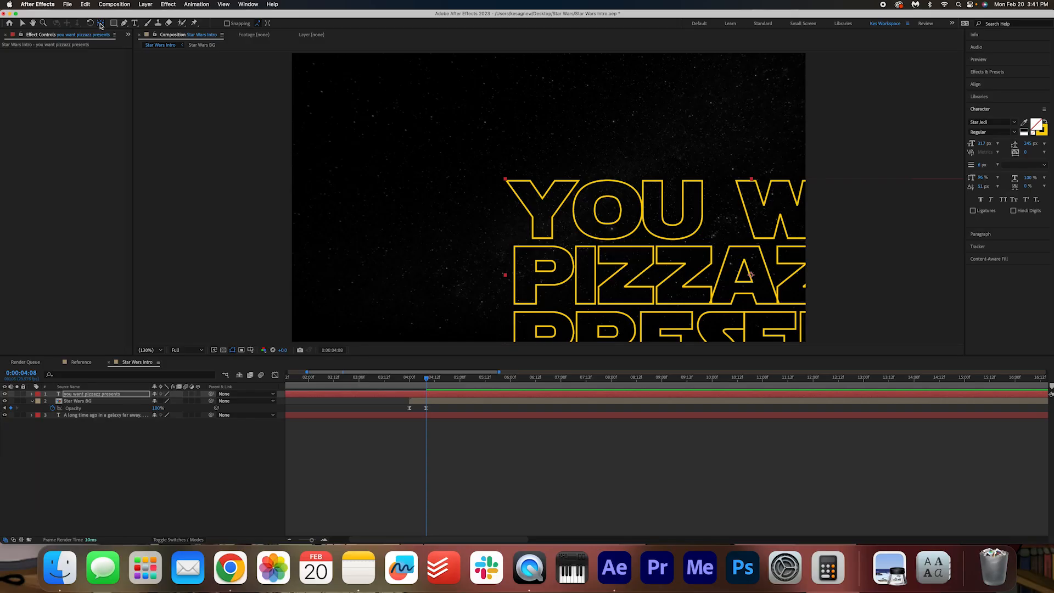
Centre the title layer horizontally and vertically in the composition
left_click(1008, 85)
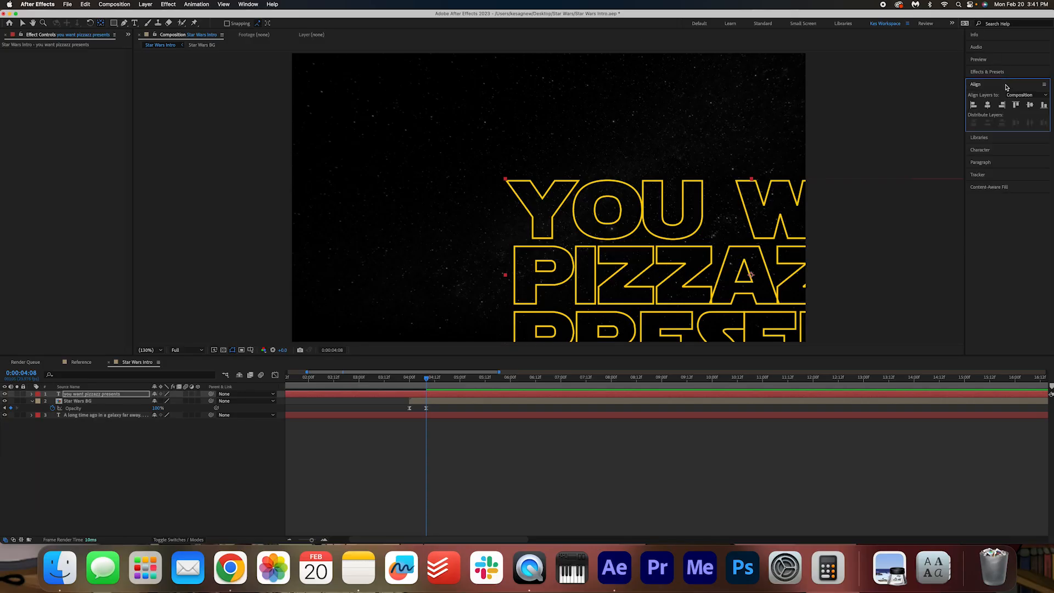
left_click(987, 105)
left_click(1030, 105)
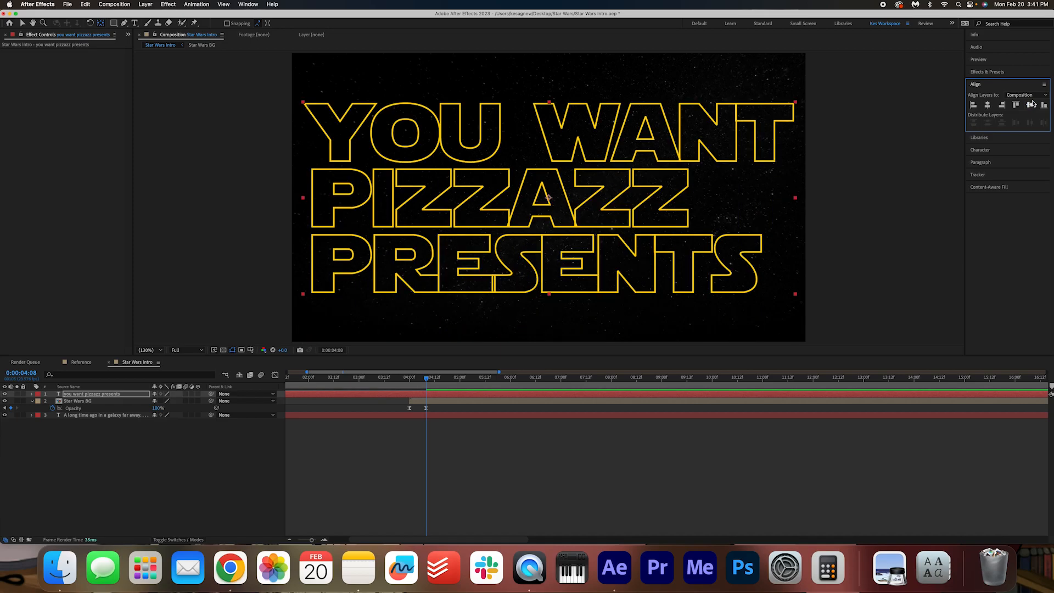
Set the title's font size to 276 px and centre-align its three lines of text
left_click(135, 22)
left_click_drag(985, 145, 968, 144)
left_click(996, 238)
left_click(983, 134)
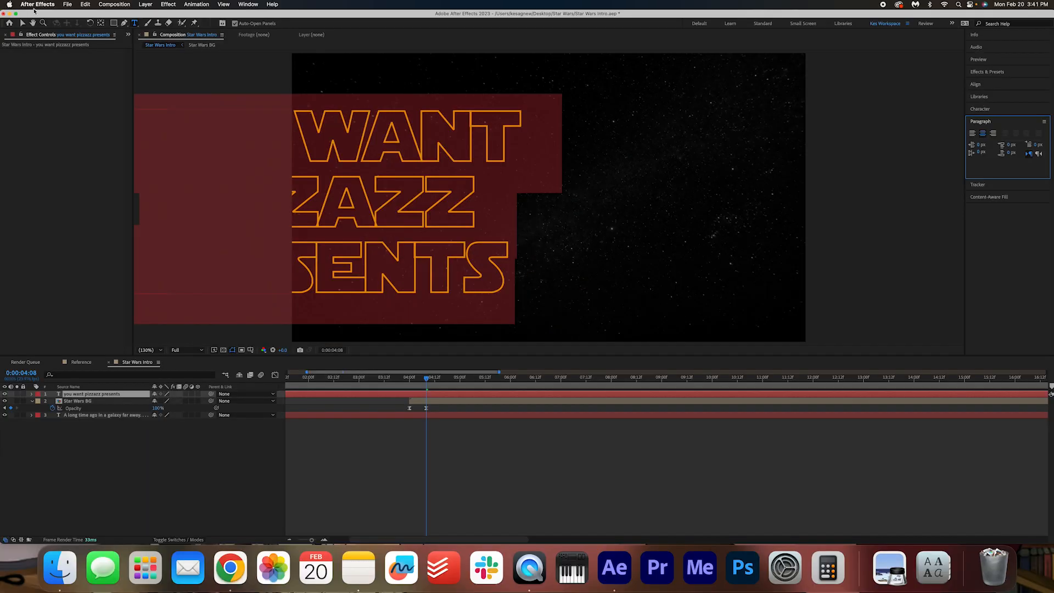
key("Escape")
Delete the space between YOU and WANT in the title's first line
left_click(134, 22)
left_click(540, 124)
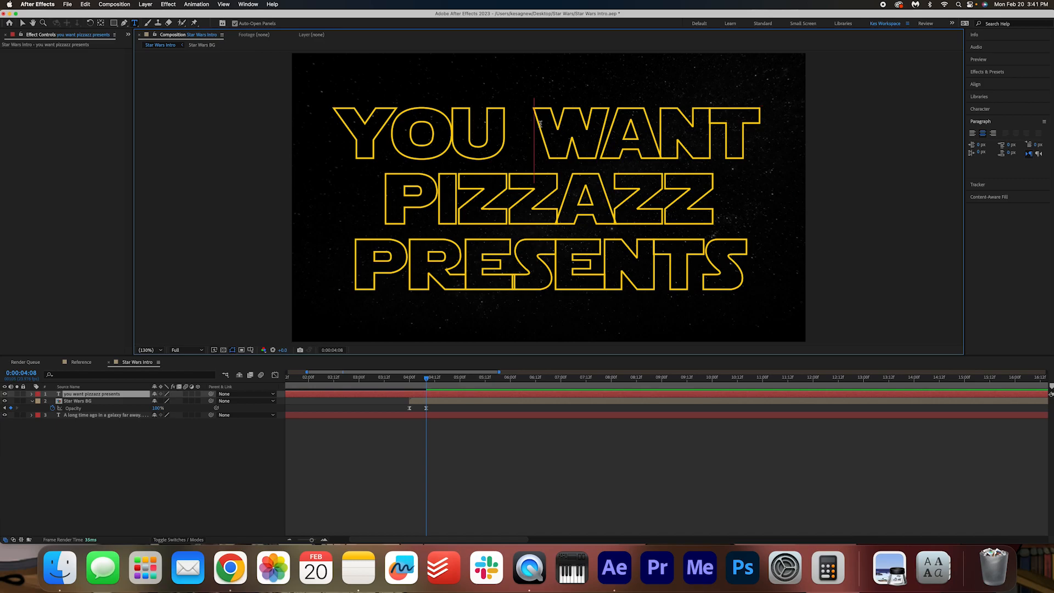
key("BackSpace")
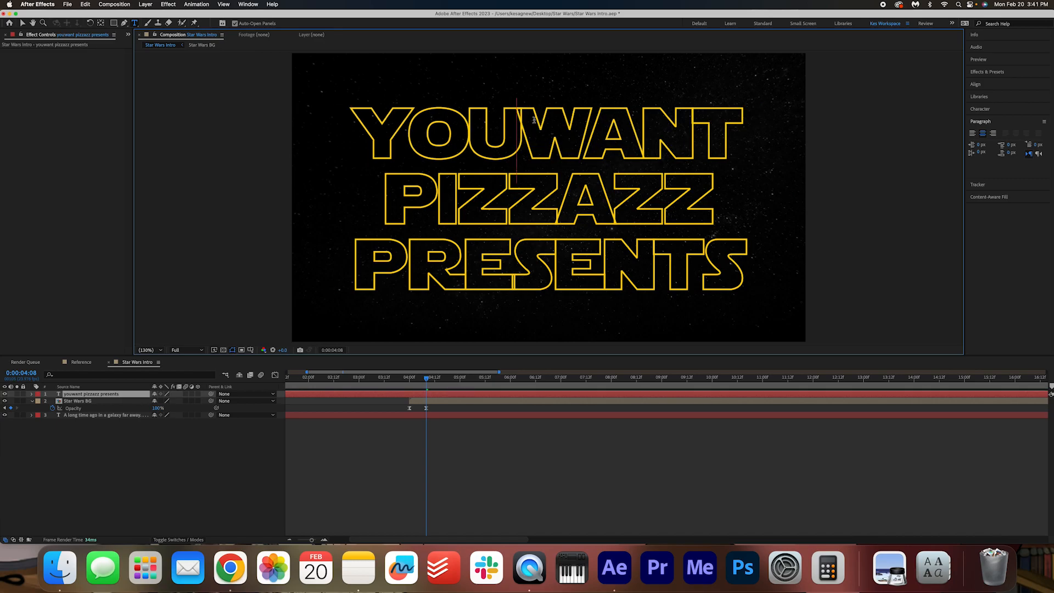
Set the whole title's leading to 213 px and its tracking to 77
key("super+a")
left_click_drag(1025, 153, 1034, 152)
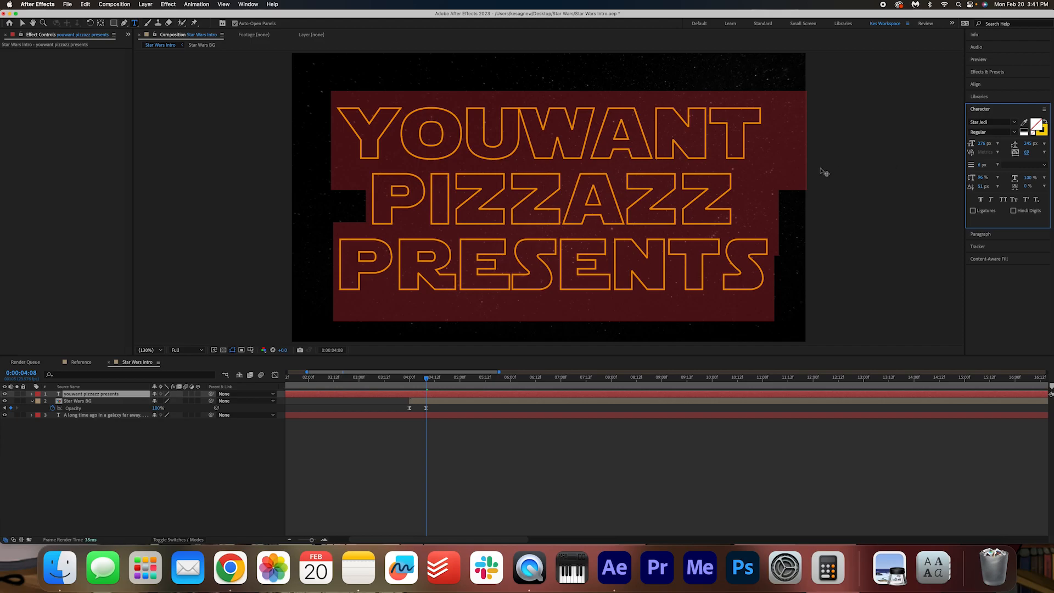
left_click_drag(1022, 143, 1013, 143)
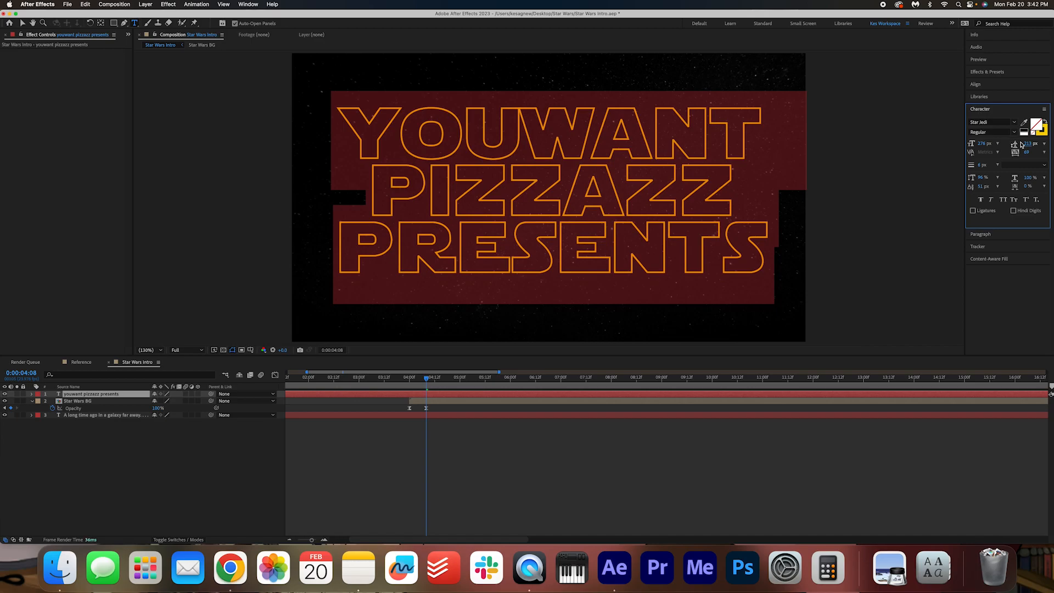
left_click_drag(1030, 153, 1037, 153)
Centre the title's anchor point within its text and realign the layer to the middle of the composition
left_click(100, 23)
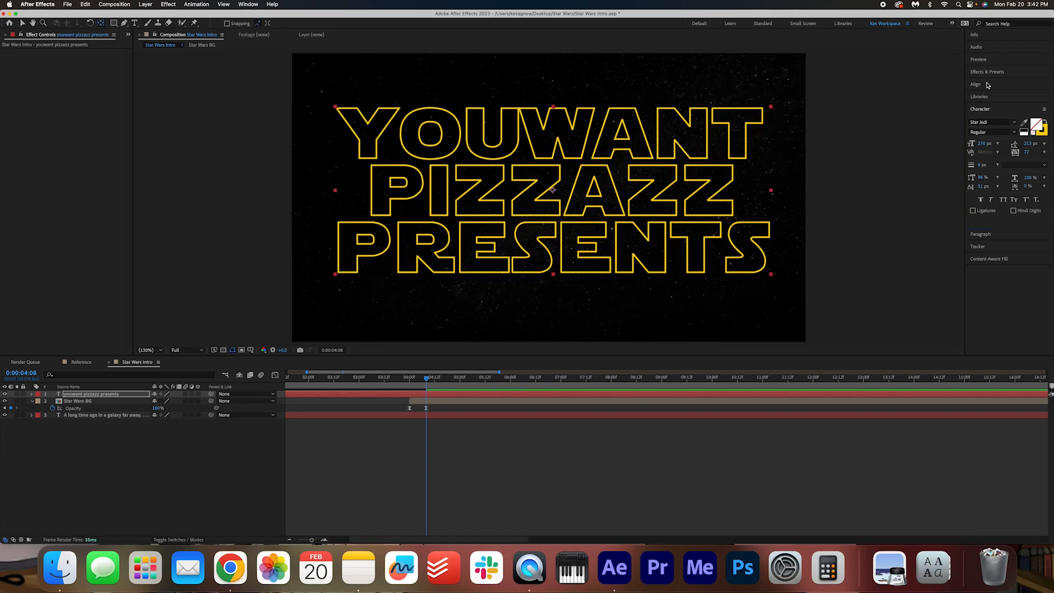
left_click(975, 84)
left_click(1031, 105)
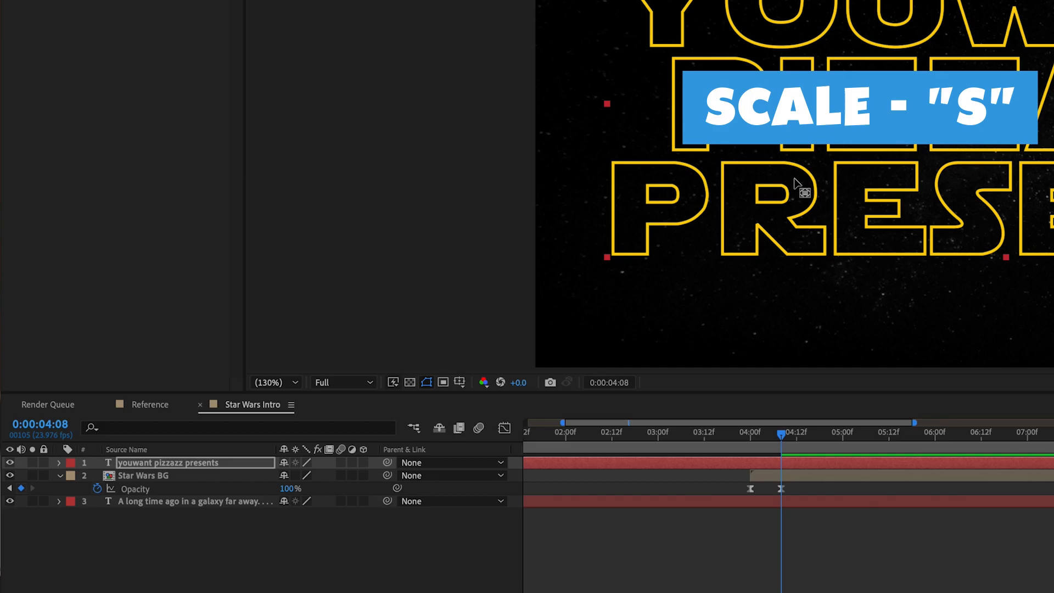
Scale the title layer to 283% and add a scale keyframe at 0:00:04:08
key("s")
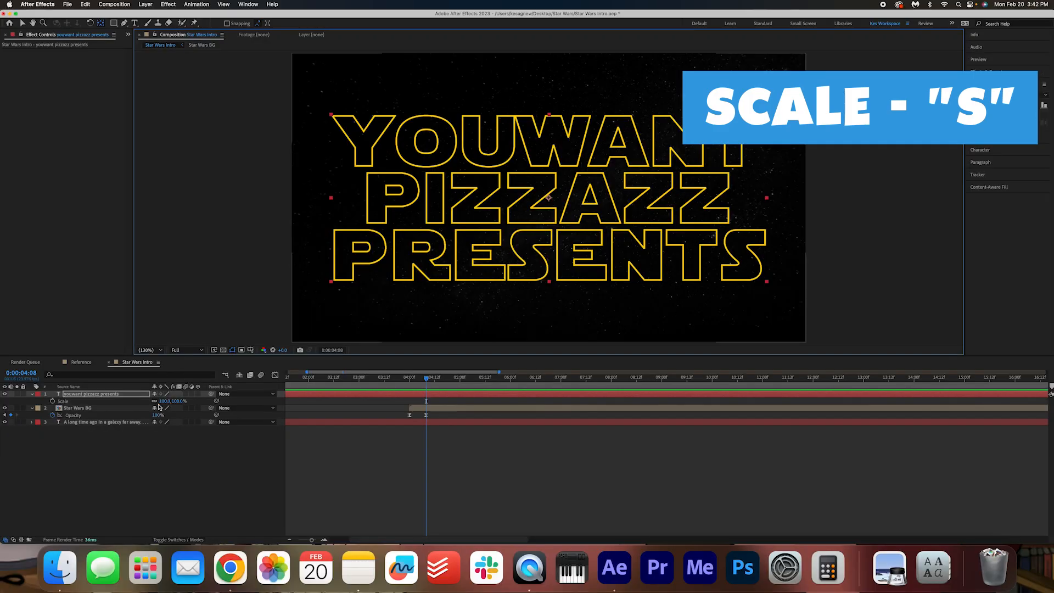
left_click_drag(163, 401, 263, 401)
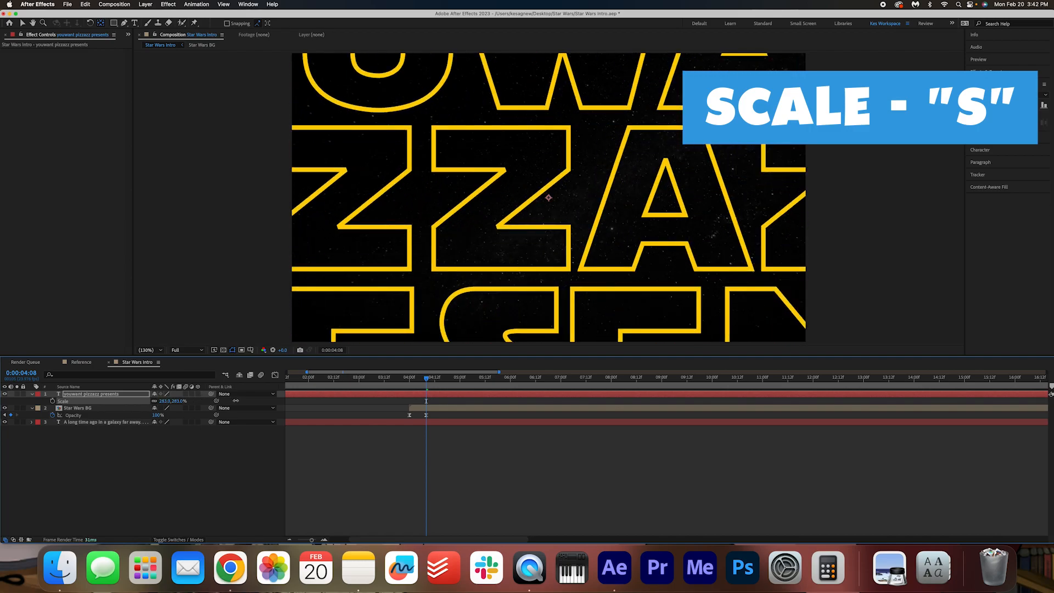
left_click(52, 401)
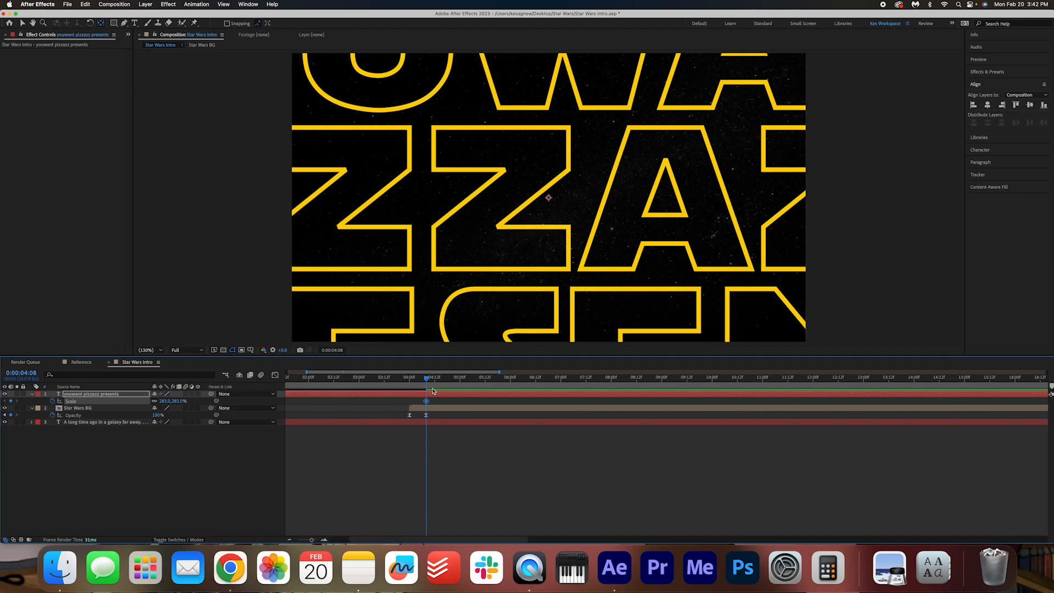
Add a second scale keyframe of 0% to the title at 0:00:12:00
left_click_drag(429, 381, 814, 415)
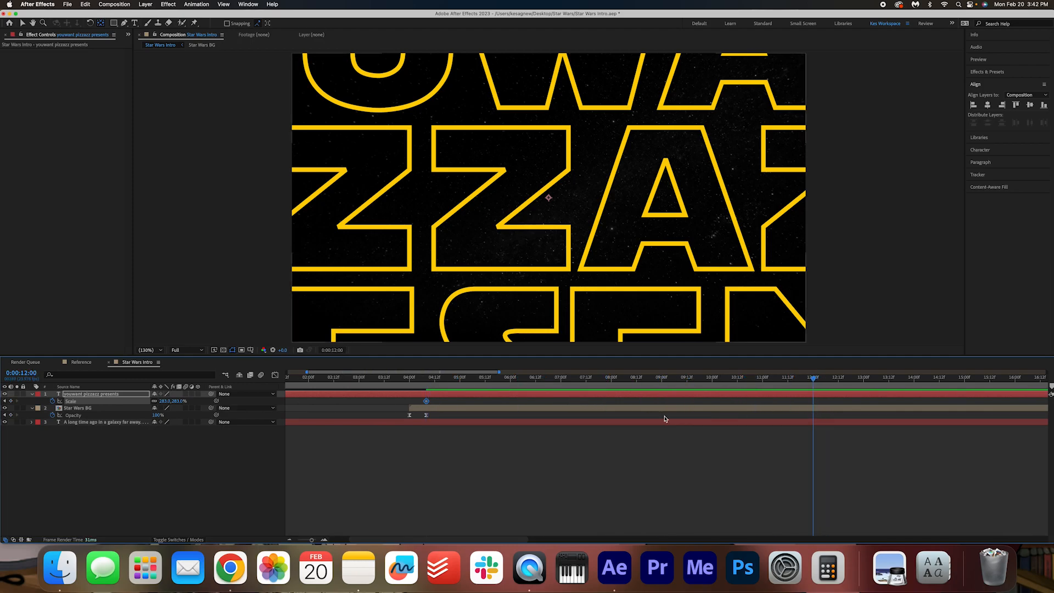
left_click(163, 402)
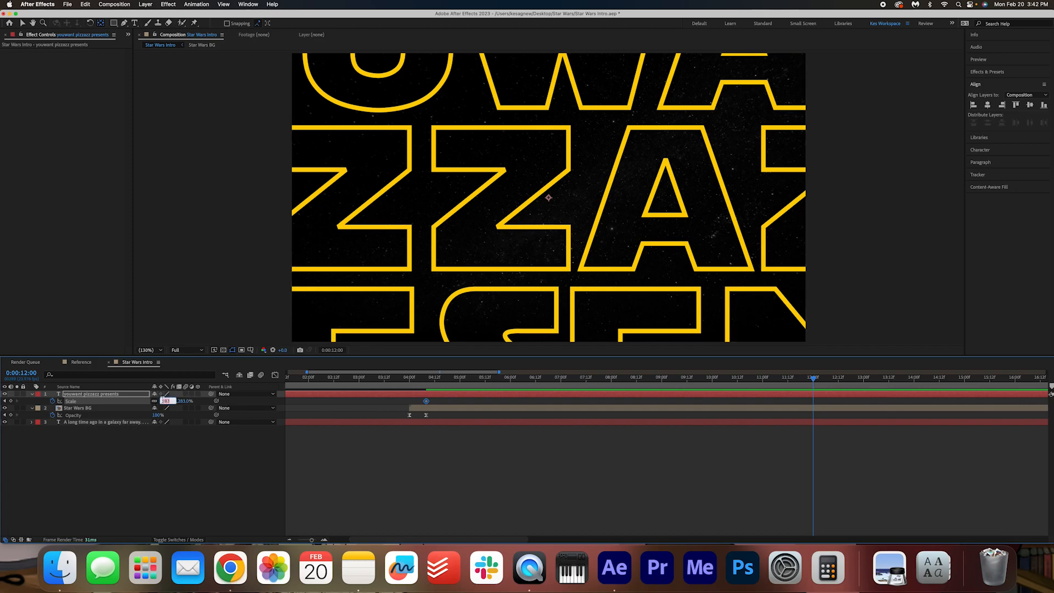
type("0")
key("Return")
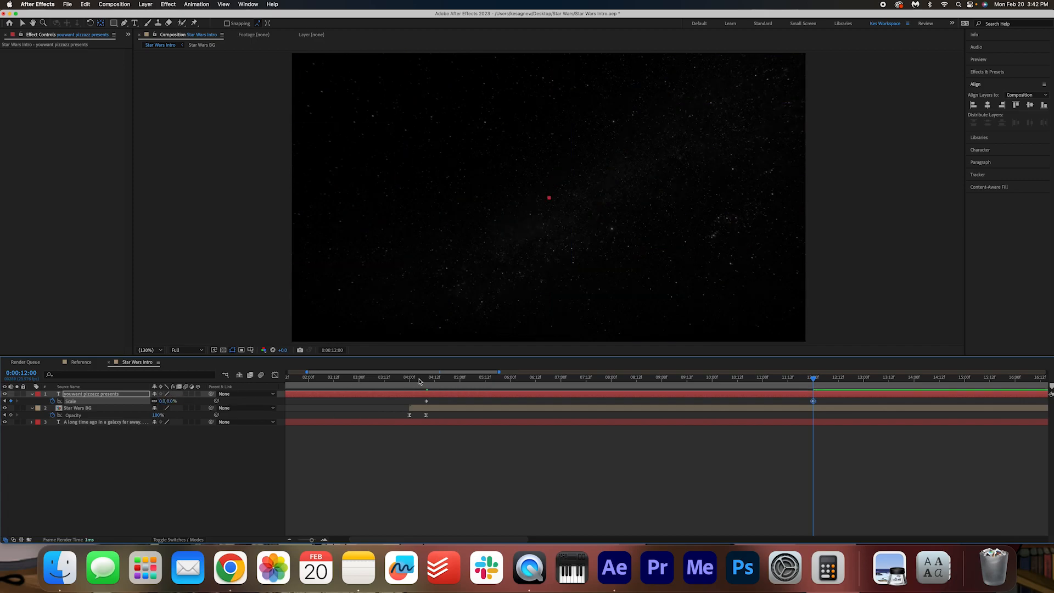
Preview the title's shrinking animation from just after four seconds
left_click(420, 380)
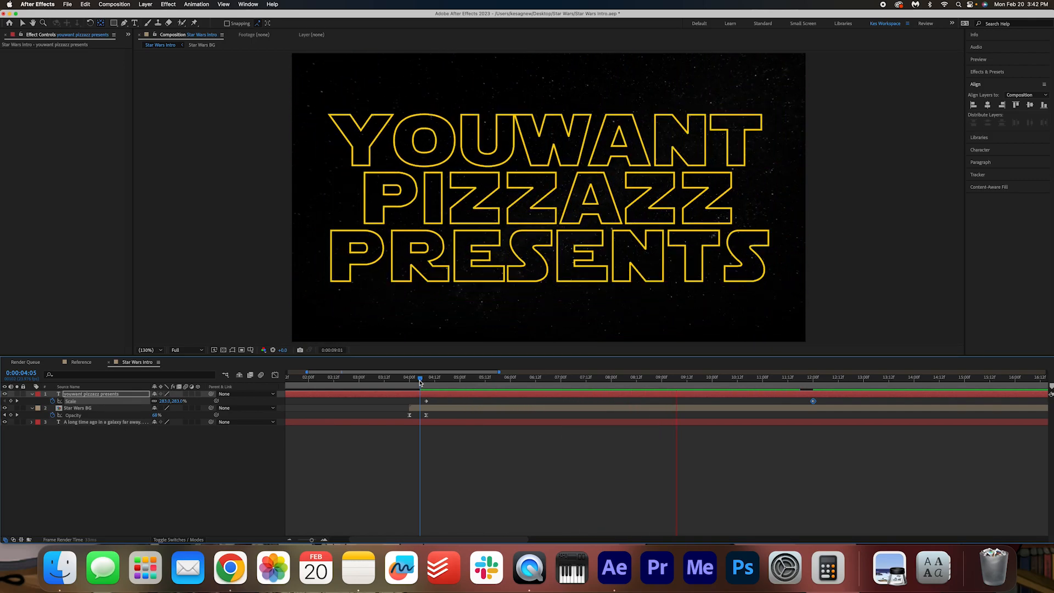
key("space")
left_click(831, 379)
Fade the title in with opacity keyframes of 0% at 0:00:04:08 and 100% at 0:00:04:16, and preview it
left_click_drag(811, 401, 427, 386)
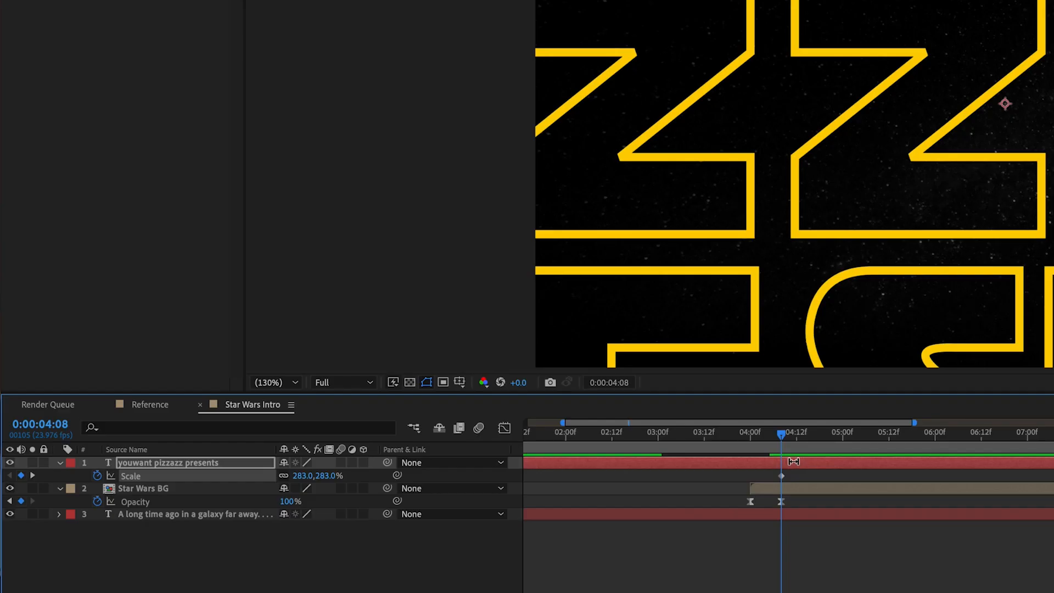
key("t")
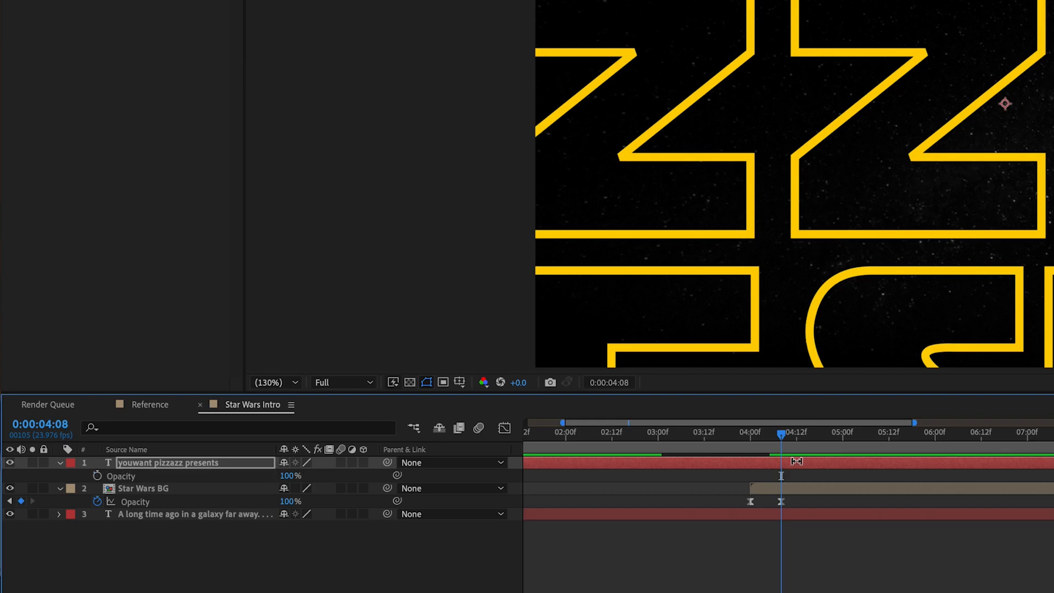
left_click(98, 475)
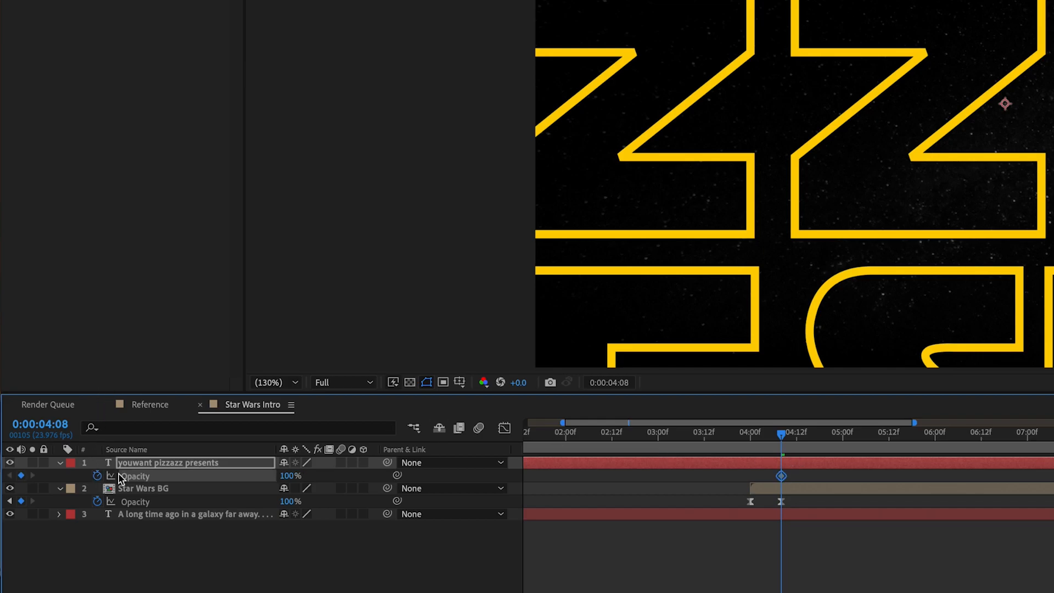
left_click_drag(782, 442, 814, 442)
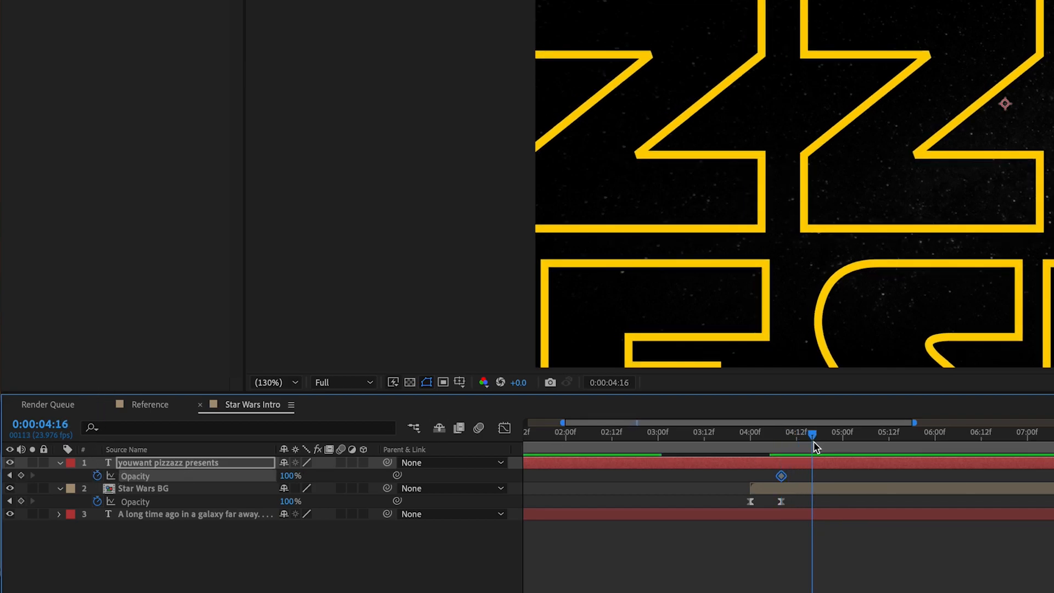
left_click(21, 476)
left_click(9, 475)
left_click(286, 476)
type("0")
key("Return")
key("space")
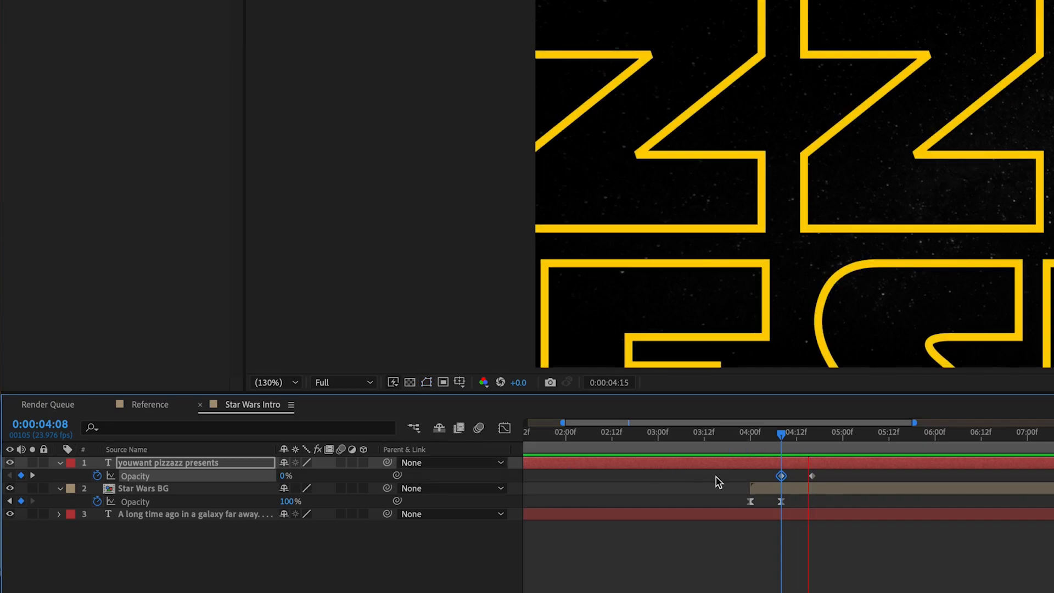
Move the title's 100% opacity keyframe to about 0:00:04:22, apply Easy Ease to both opacity keyframes and preview the fade-in
left_click_drag(812, 477, 835, 478)
left_click_drag(858, 474, 752, 479)
key("F9")
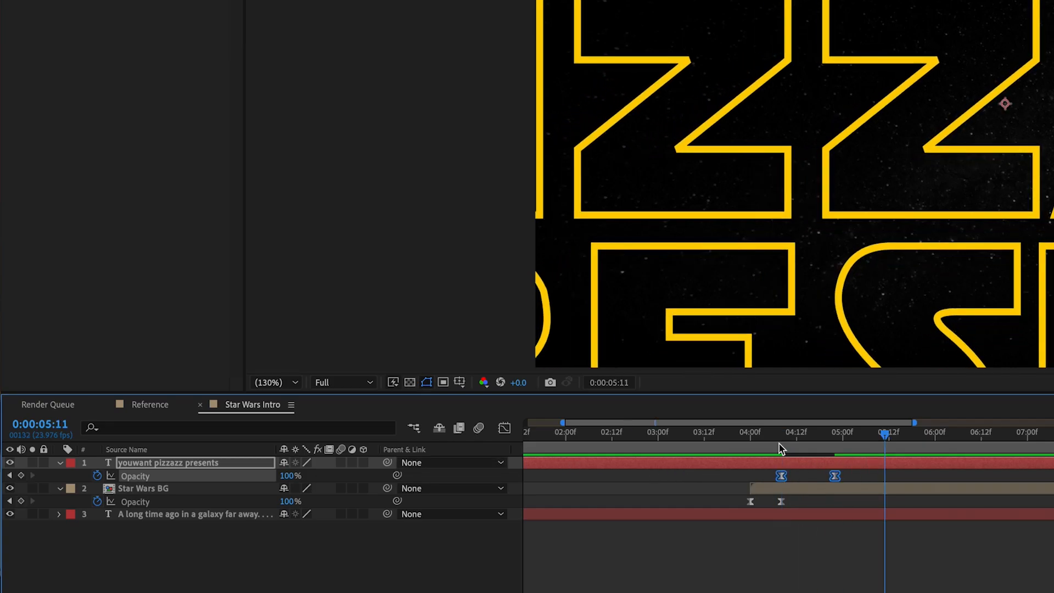
left_click(779, 438)
key("space")
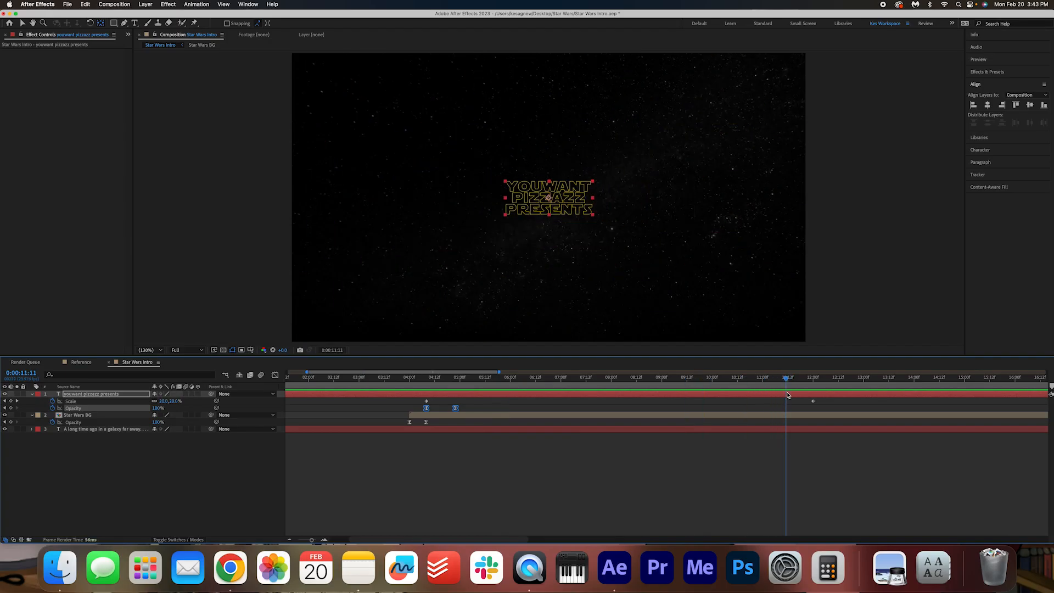
Fade the title out by pasting copied opacity keyframes from 100% at 0:00:11:12 to 0:00:12:00, and preview the result
left_click(456, 409)
key("super+c")
key("super+v")
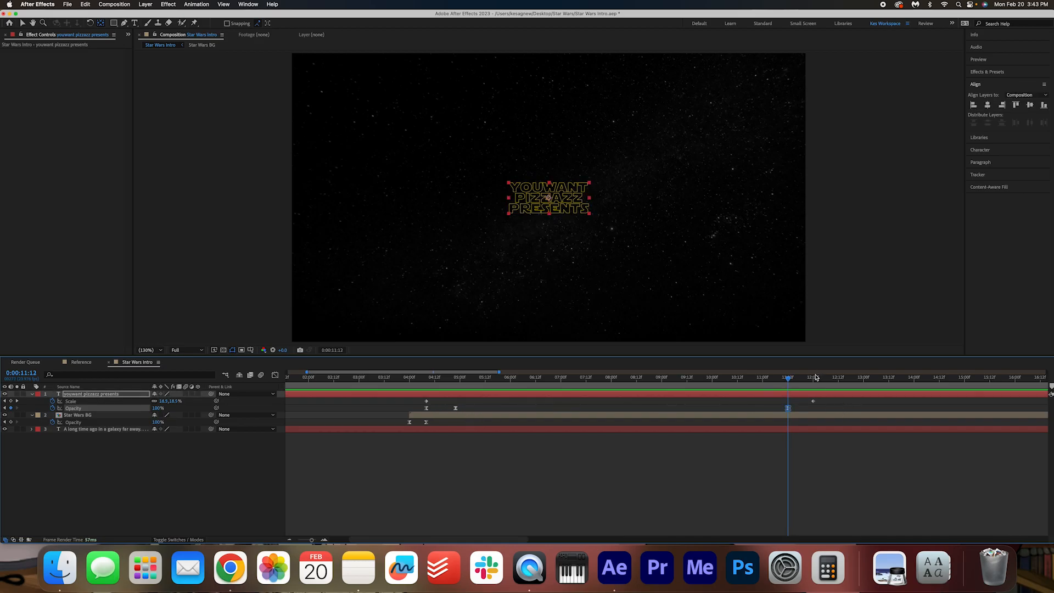
left_click(813, 378)
key("super+v")
left_click_drag(805, 378, 405, 405)
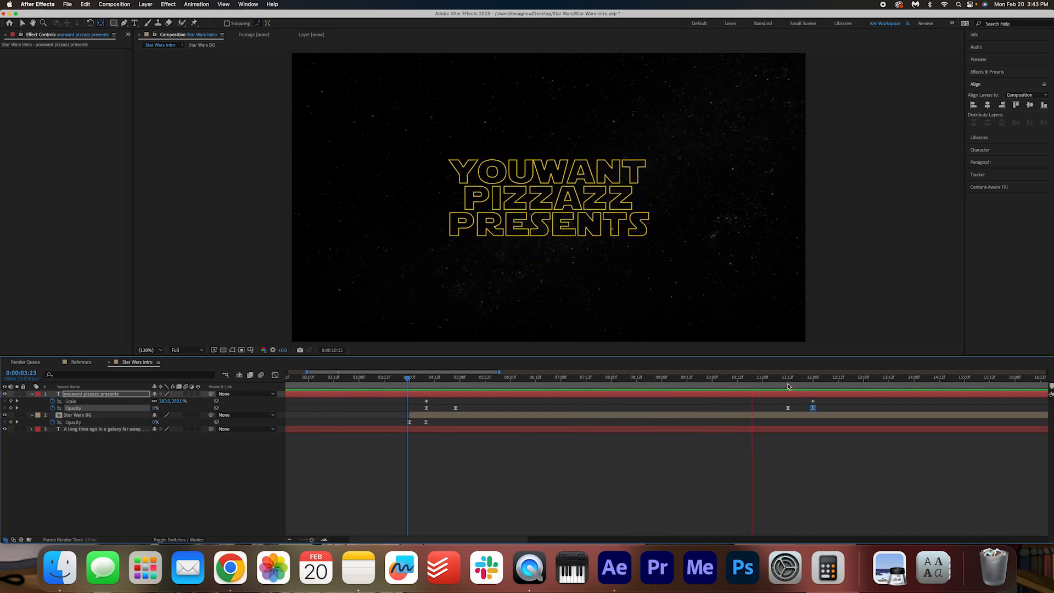
Collapse the title and Star Wars BG layers' properties in the timeline and deselect all layers
left_click(32, 394)
left_click(31, 400)
left_click(83, 428)
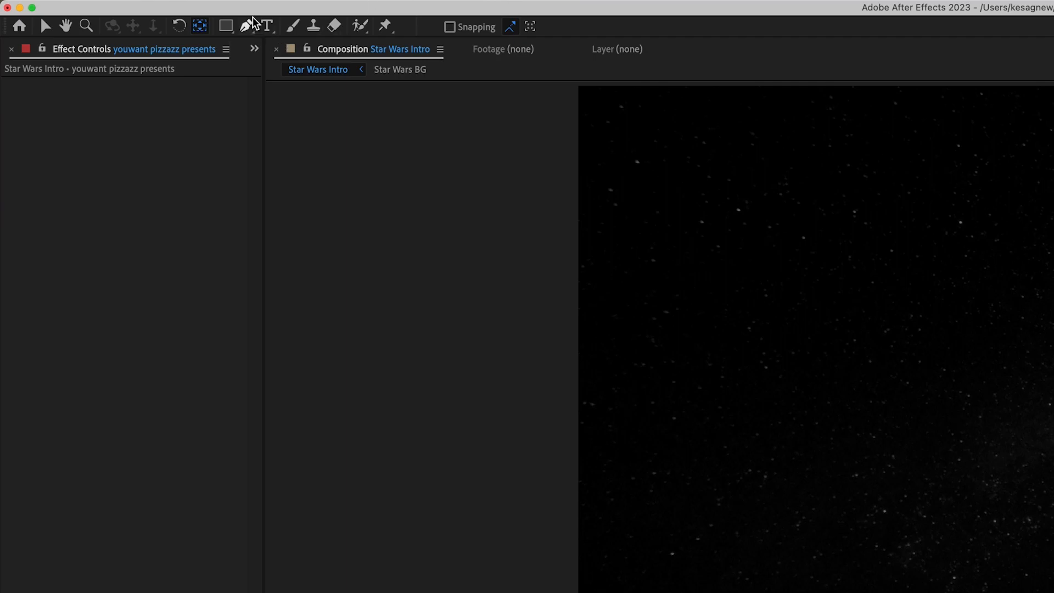
Draw a large paragraph text box over the centre of the starfield and set its font to Arial
left_click(267, 26)
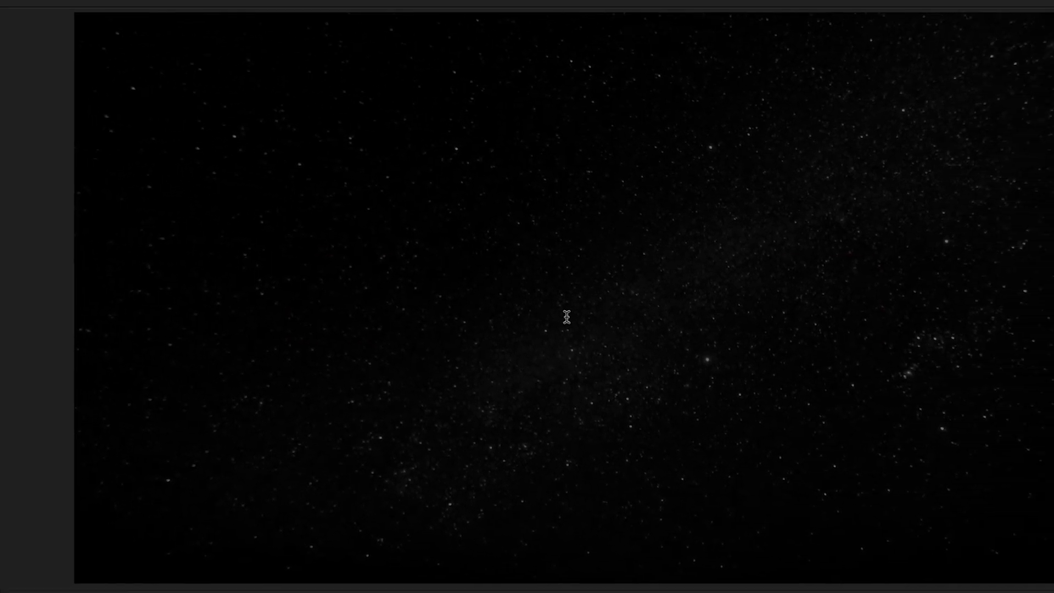
mouse_move(267, 26)
left_mouse_down()
mouse_move(701, 319)
mouse_move(780, 487)
mouse_move(814, 532)
mouse_move(787, 554)
left_mouse_up()
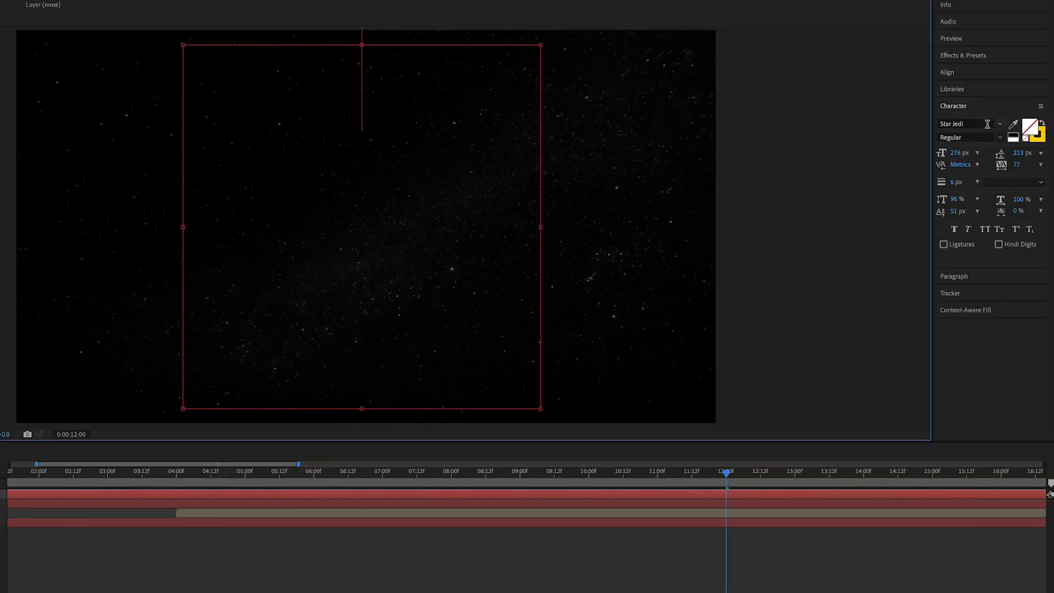
left_click(987, 124)
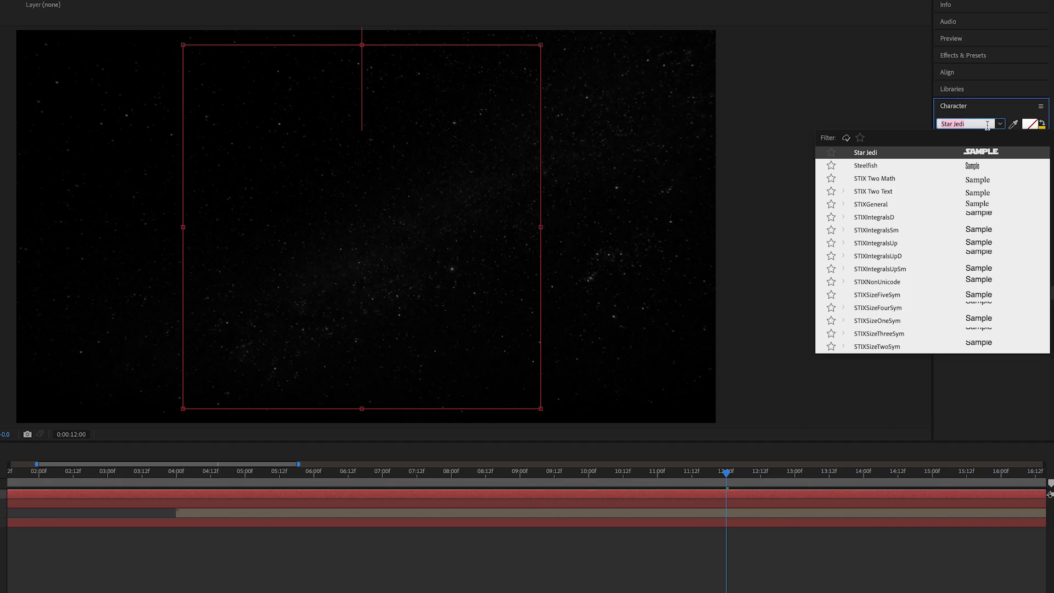
type("Arial")
key("Return")
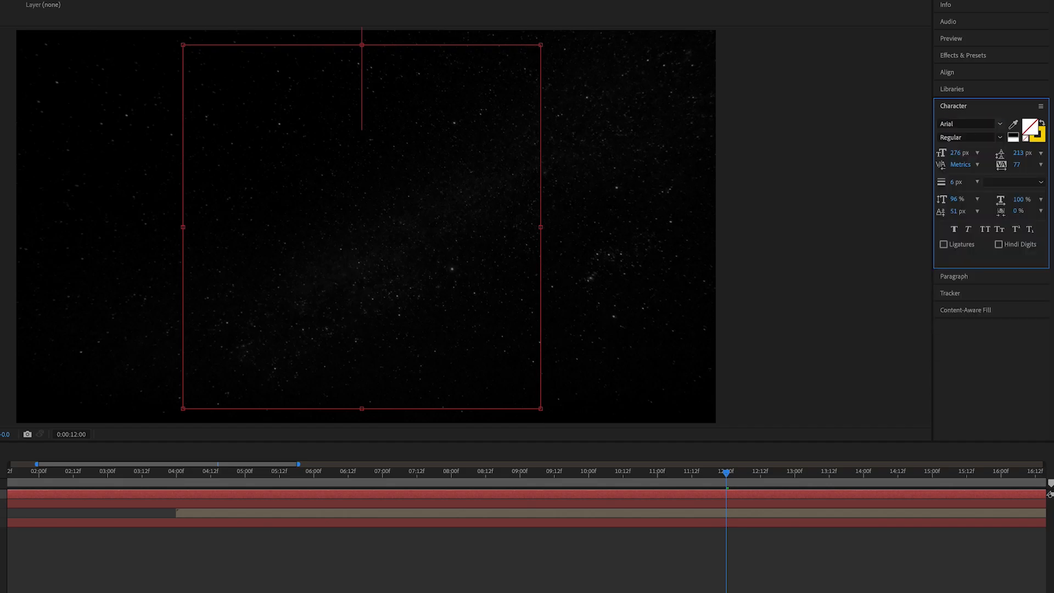
Set the new text's size to 53 px, tracking to 0 and leading to 50 px
left_click_drag(958, 154, 839, 158)
left_click(1016, 166)
key("Return")
left_click(1023, 154)
type("50")
key("Return")
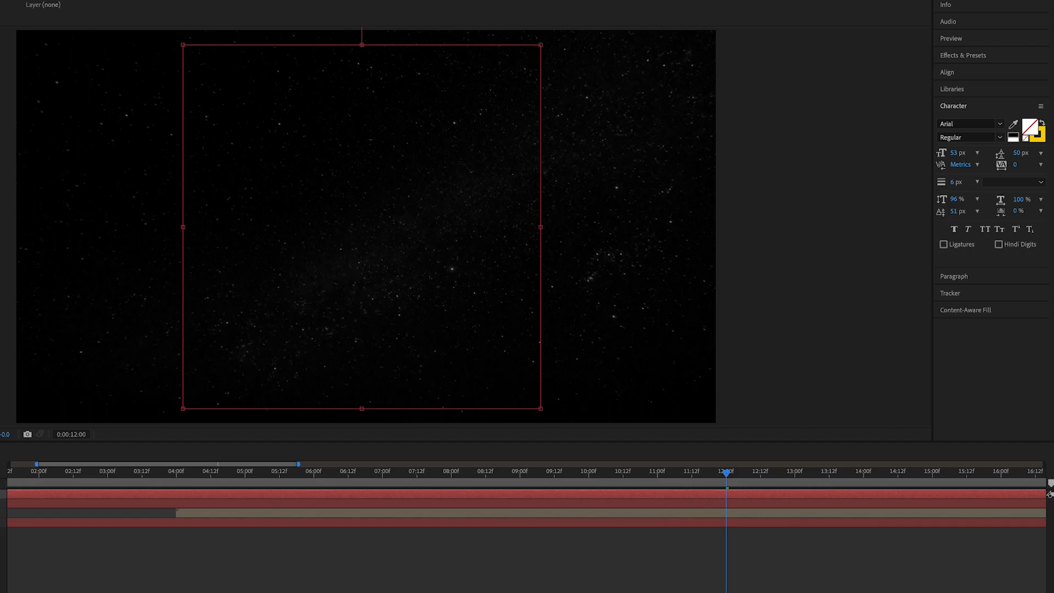
Paste the prepared "Hey folks" crawl message into the text box and swap its colours to a yellow fill with no stroke
left_click(358, 47)
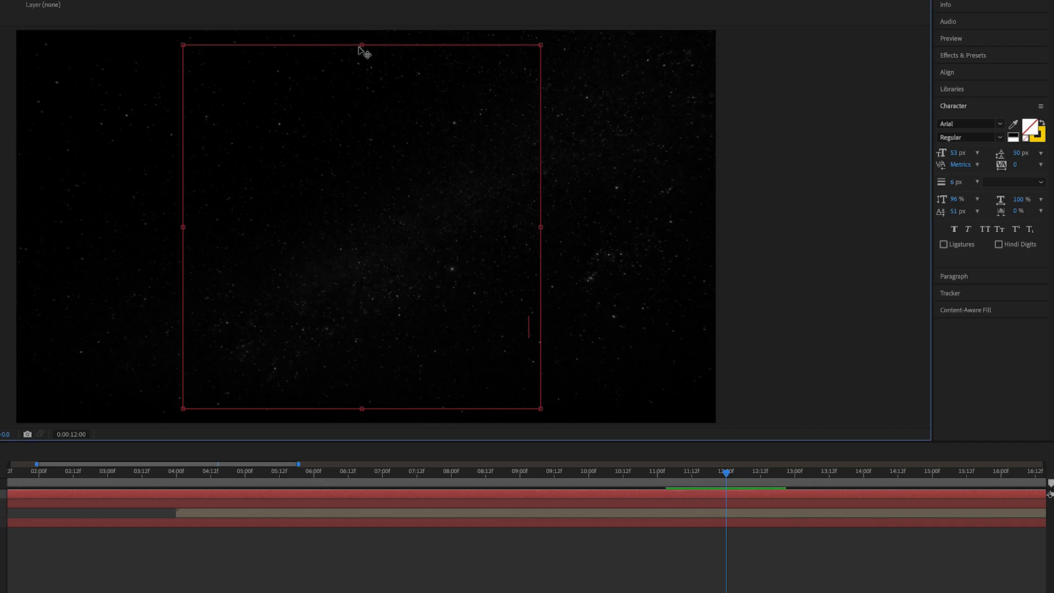
key("ctrl+v")
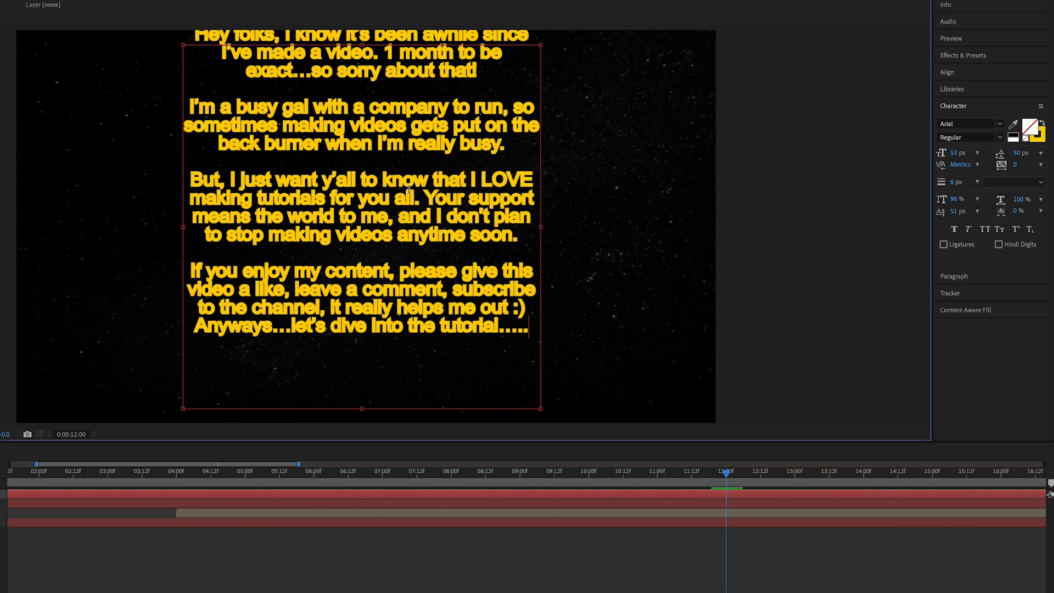
key("ctrl+a")
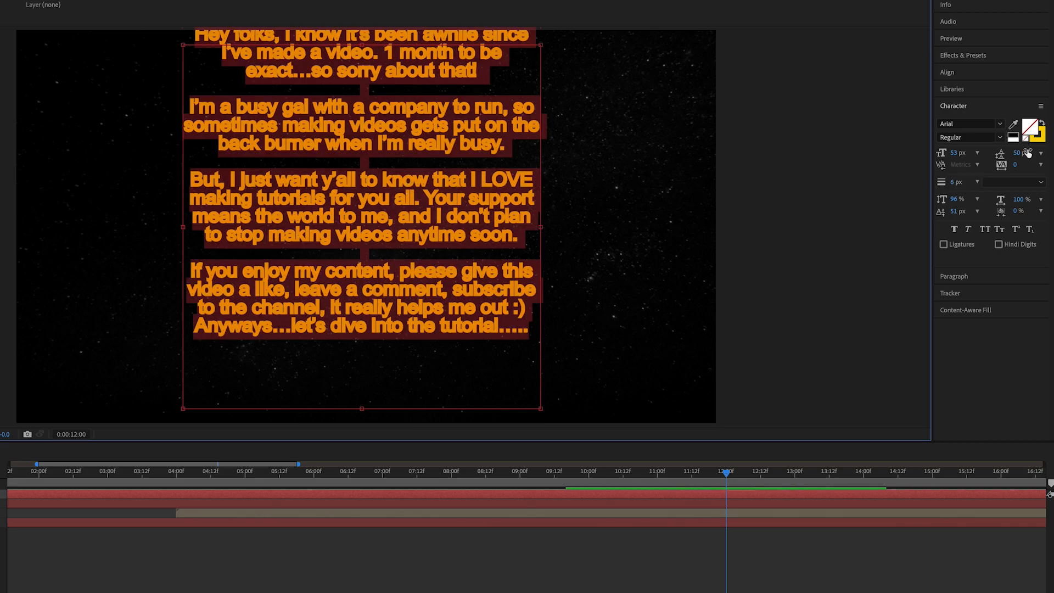
left_click(1044, 125)
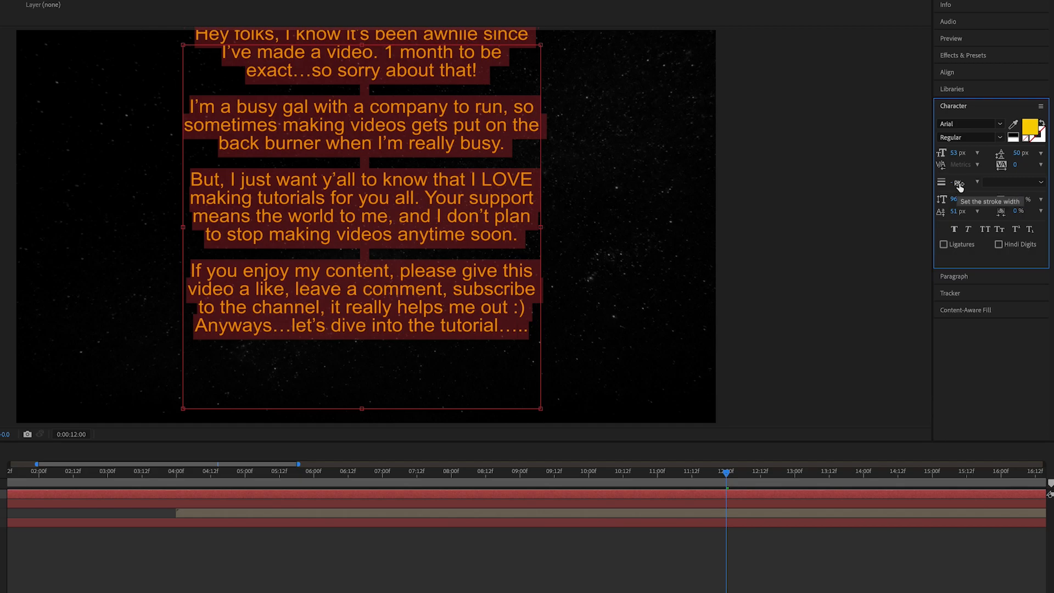
Lower the crawl text to a position of about 947.5, 877.2 so all paragraphs fit in the frame
left_click(105, 395)
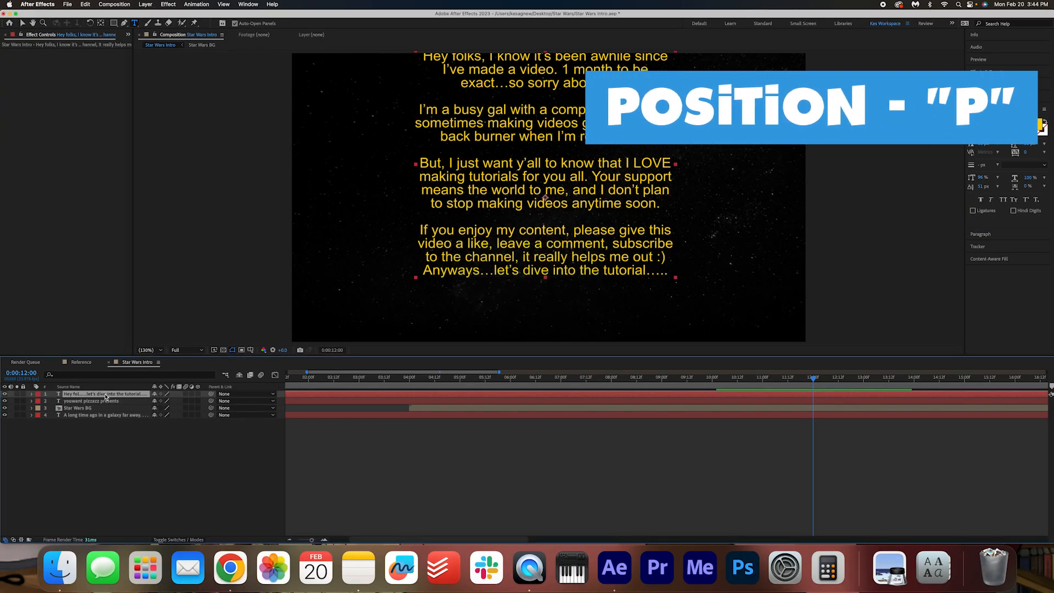
key("p")
left_click_drag(172, 402, 192, 401)
left_click_drag(271, 415, 229, 397)
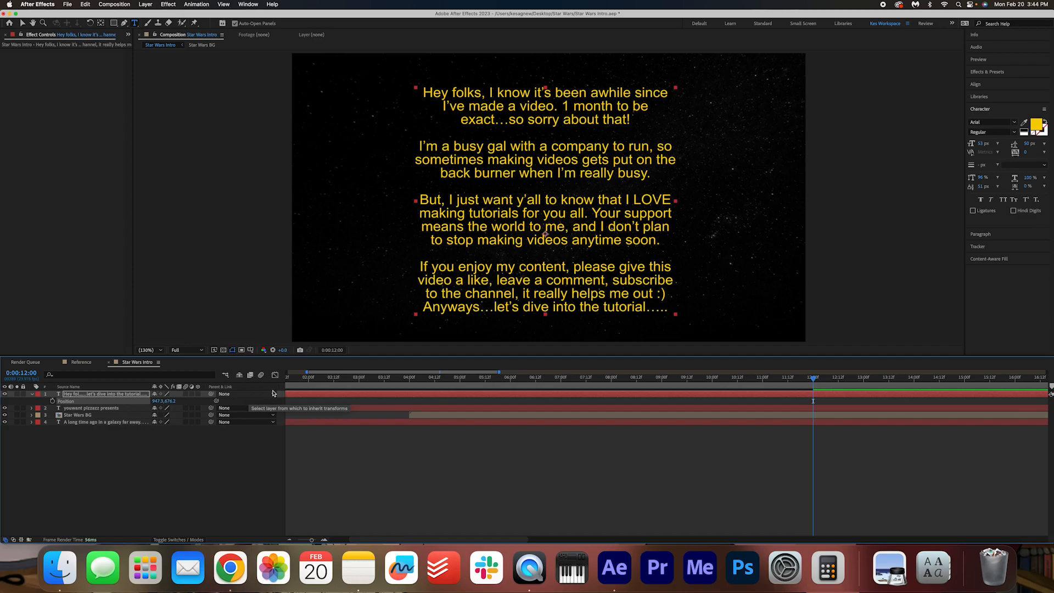
left_click_drag(168, 401, 171, 401)
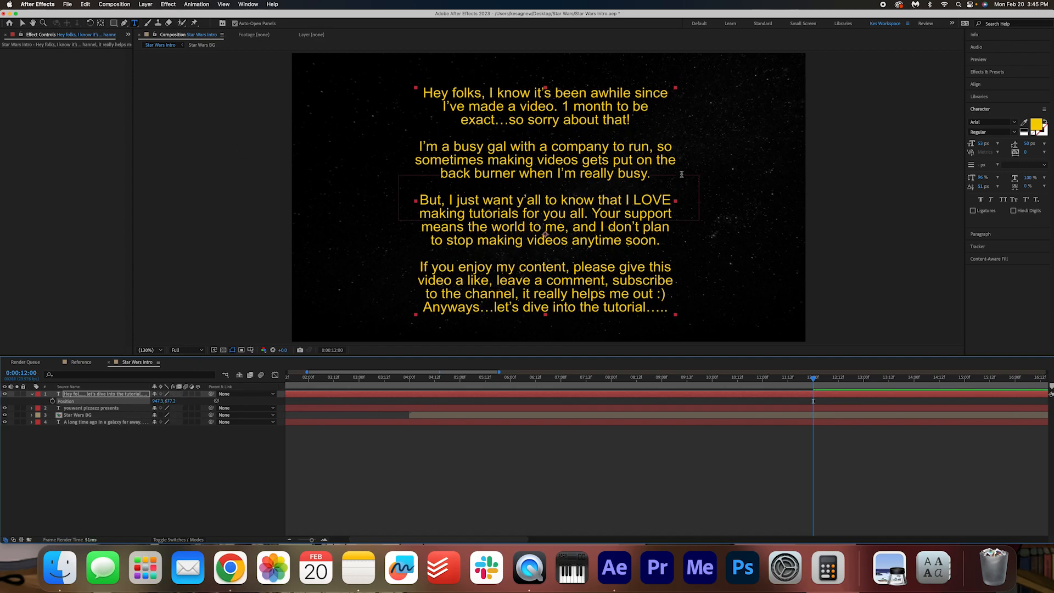
Justify all the crawl text with the last line aligned left and narrow its text box slightly
left_click(554, 163)
key("super+a")
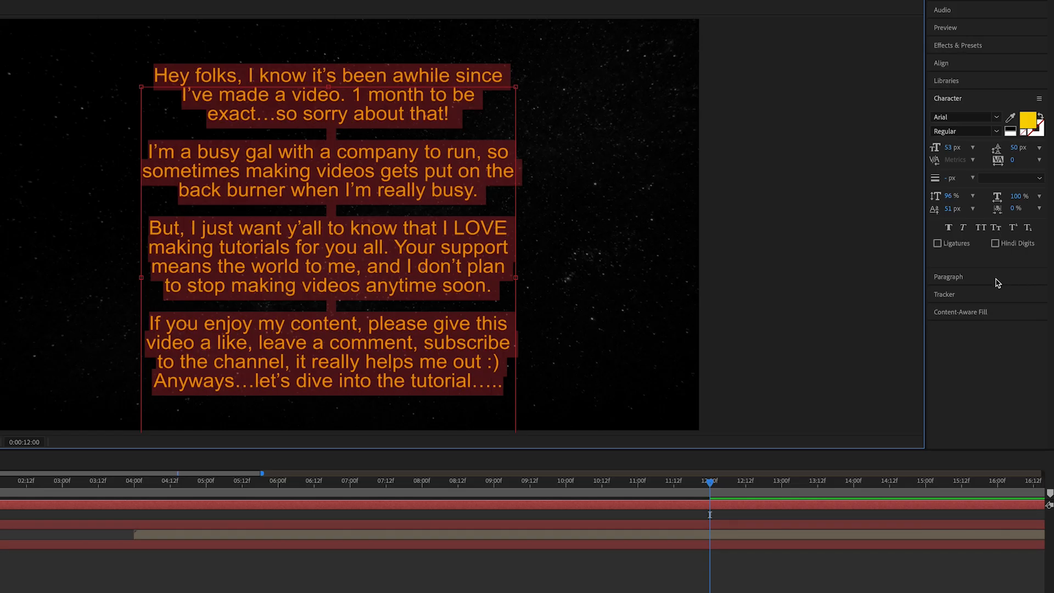
left_click(988, 235)
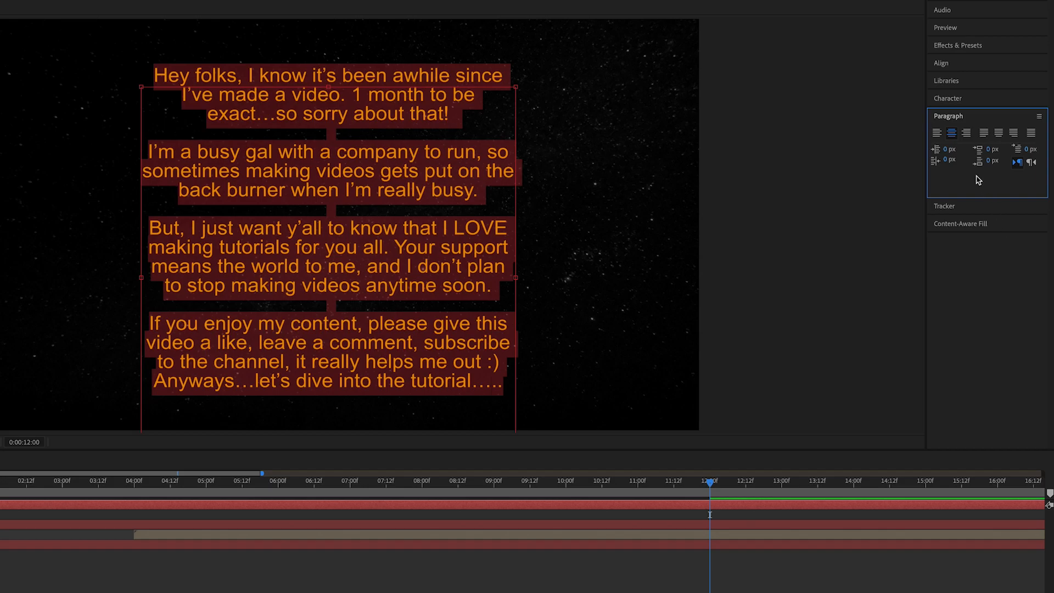
left_click(984, 133)
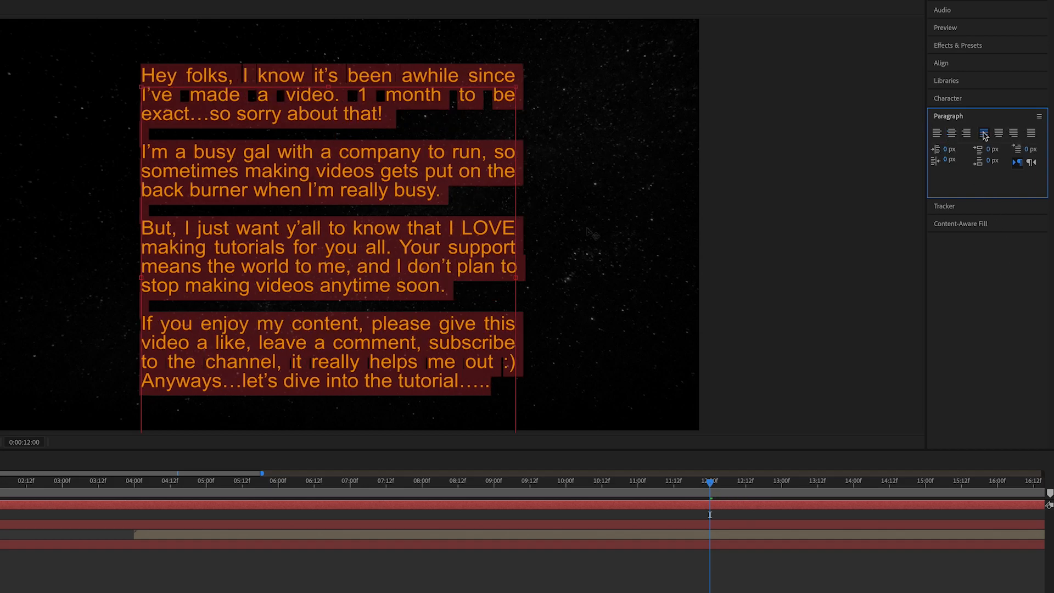
mouse_move(516, 280)
left_mouse_down()
mouse_move(454, 280)
mouse_move(497, 281)
left_mouse_up()
Move the crawl layer's anchor point to the middle of its text and align the layer to the composition's horizontal and vertical centre
left_click_drag(171, 401, 161, 404)
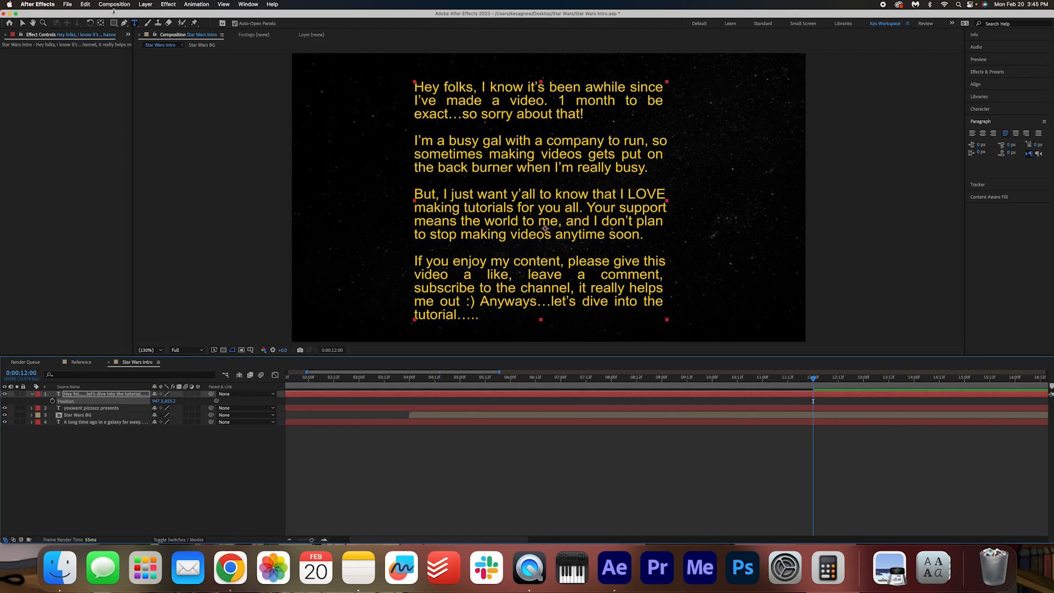
left_click(102, 24)
left_click_drag(545, 228, 541, 200)
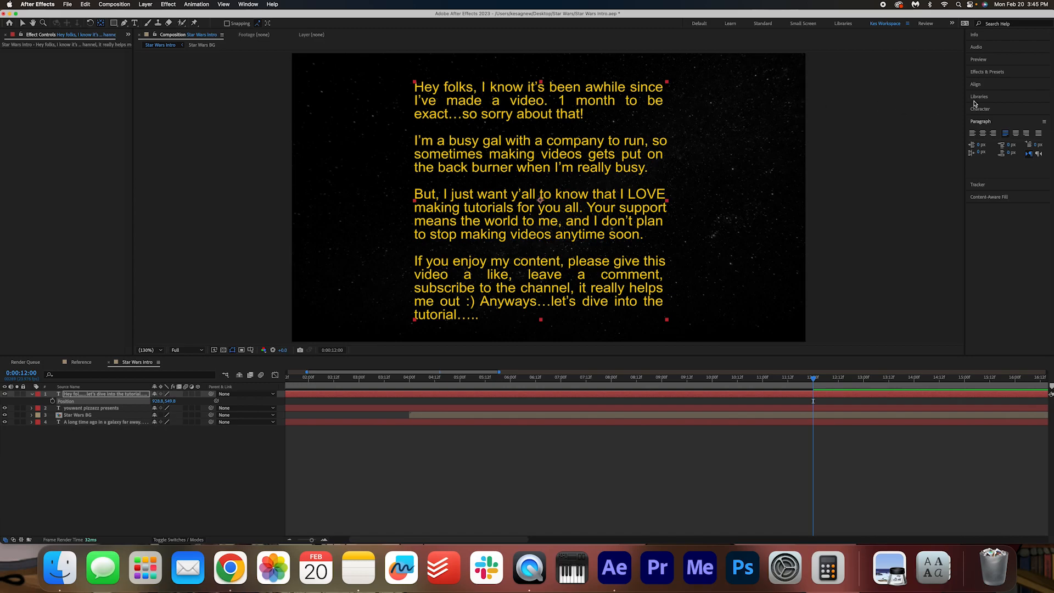
left_click(993, 86)
left_click(987, 104)
left_click(1031, 104)
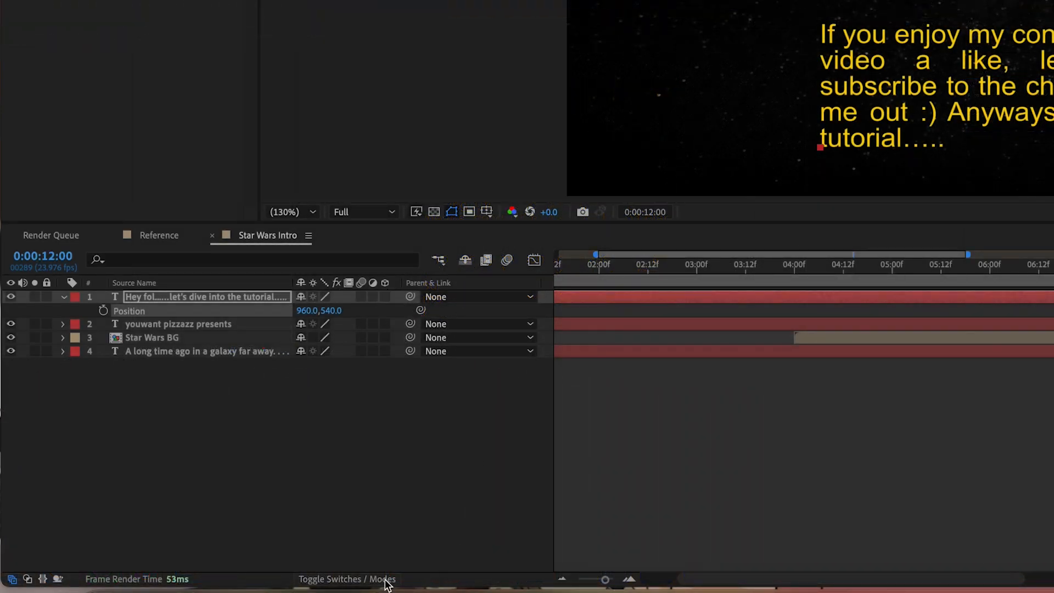
Turn the crawl text into a 3D layer and reveal its rotation properties
left_click(357, 580)
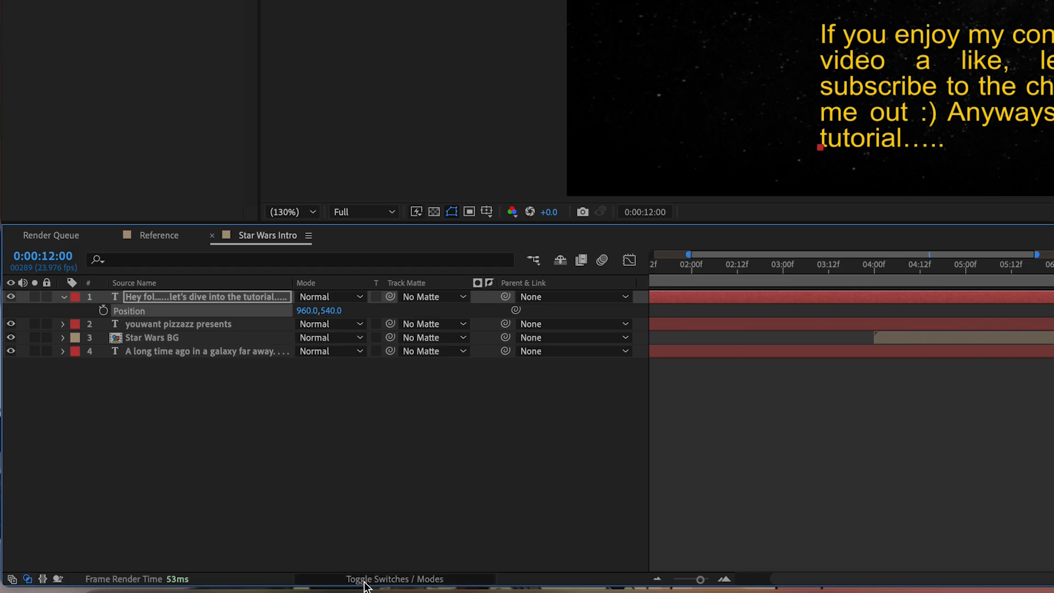
left_click(358, 579)
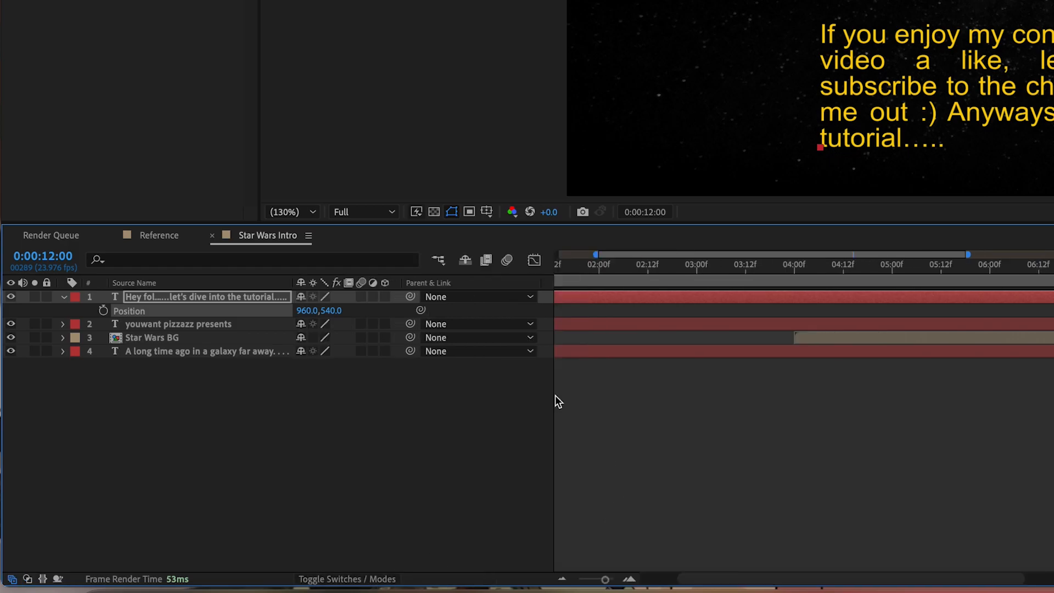
left_click(386, 297)
key("shift+r")
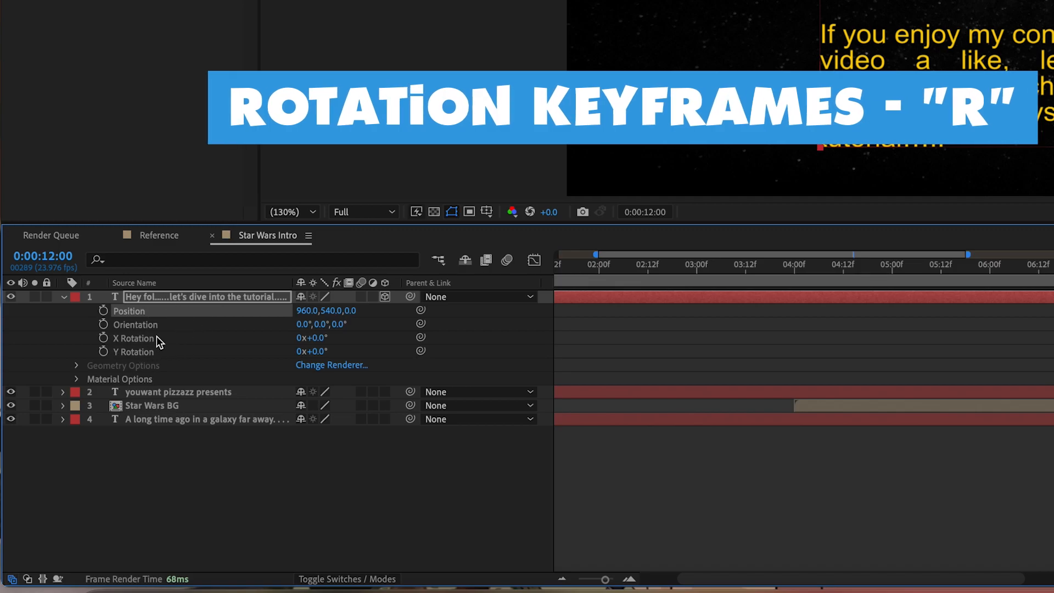
key("r")
key("r")
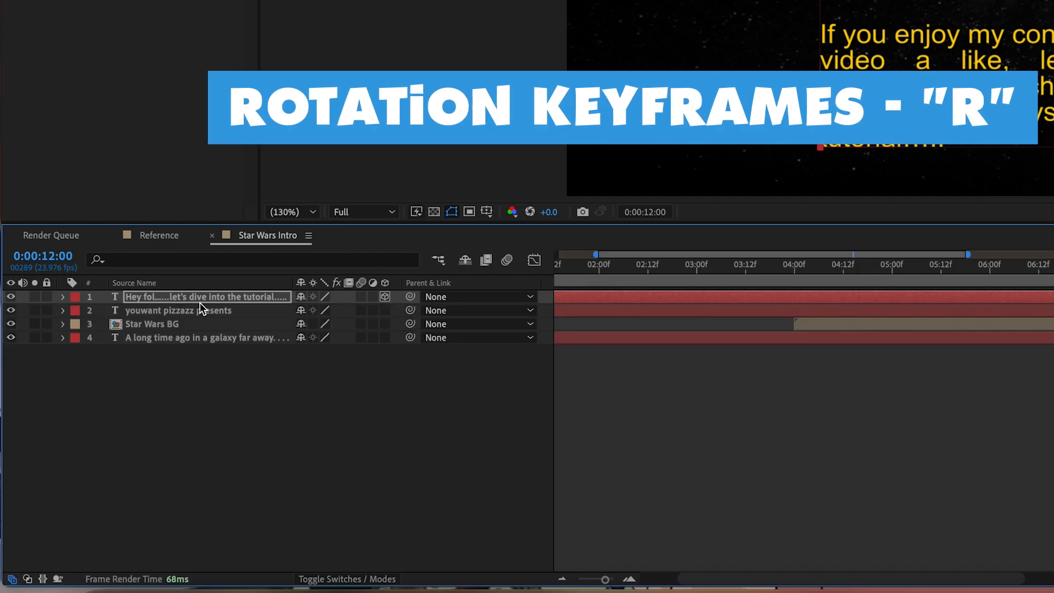
key("r")
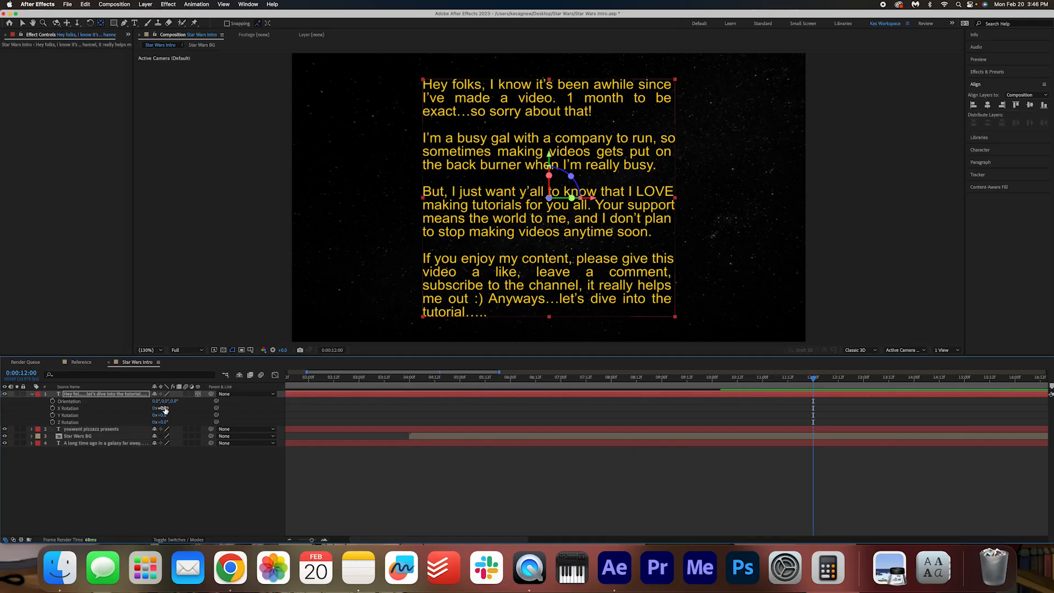
Tilt the crawl text back by setting its X Rotation to -55°
left_click_drag(165, 410, 146, 409)
left_click(164, 408)
type("-55")
key("Return")
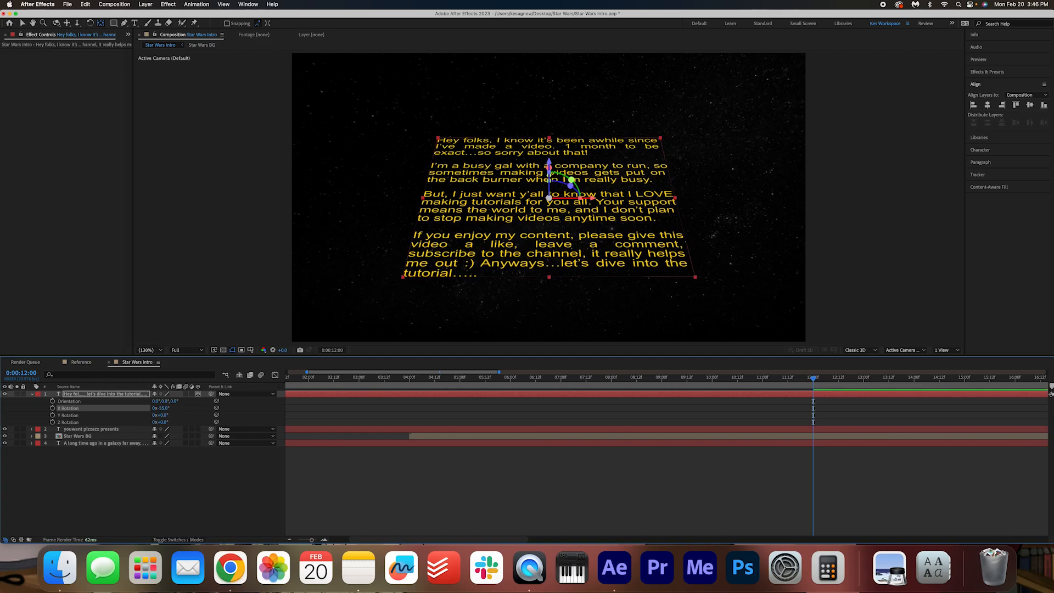
Scale the crawl text to 162% and set its Y anchor point to about -1004.4, below the frame
key("s")
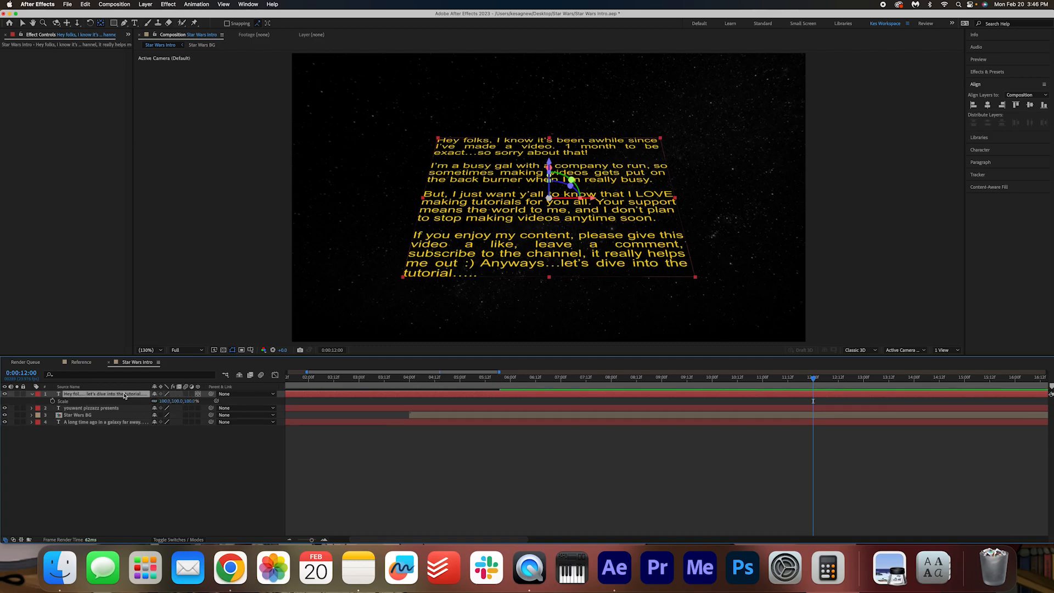
left_click_drag(166, 403, 194, 402)
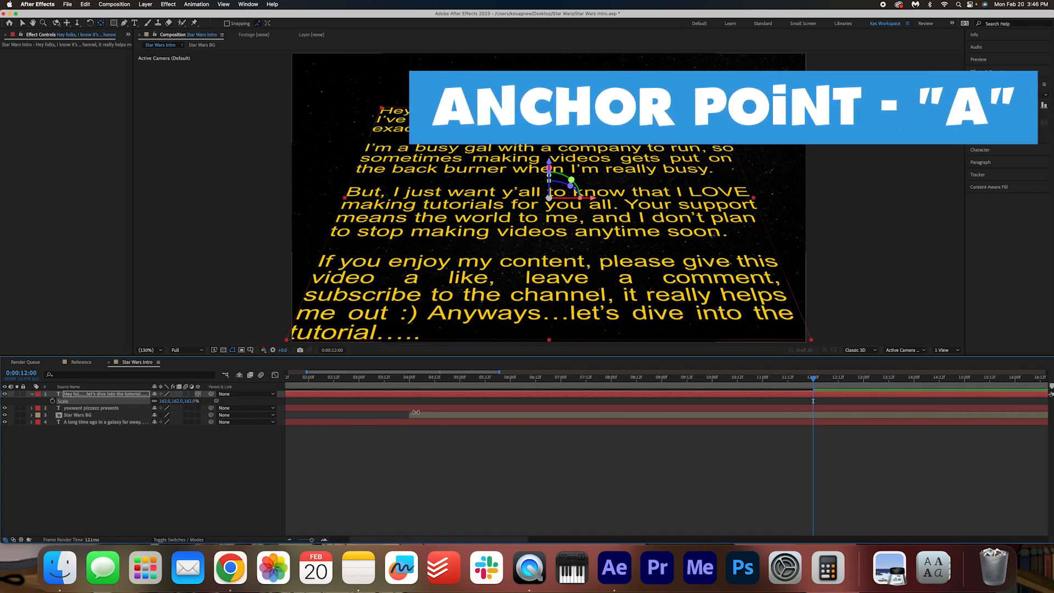
key("a")
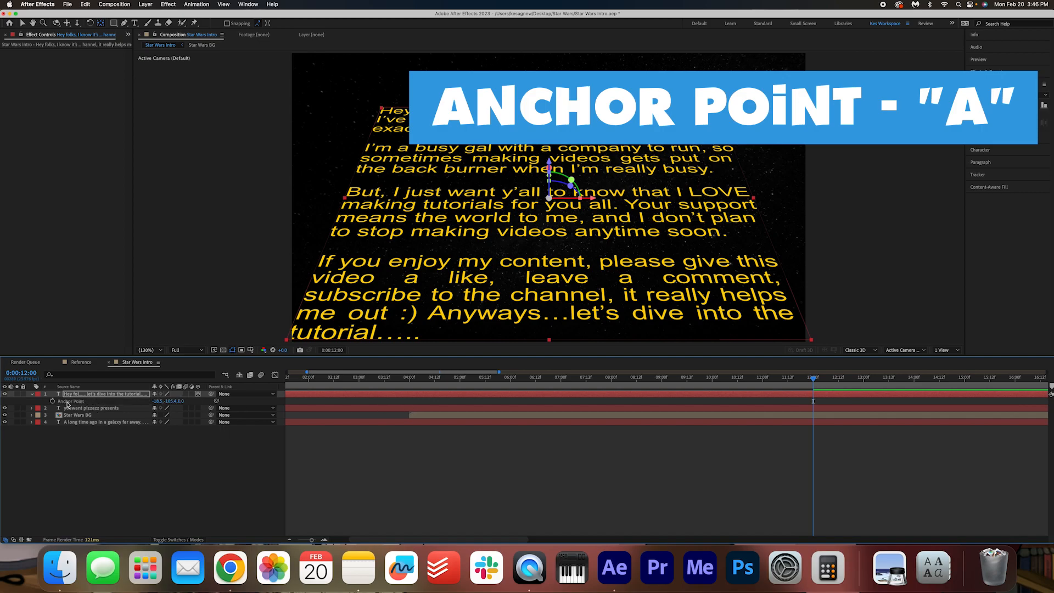
left_click_drag(169, 404, 377, 410)
left_click_drag(170, 401, 83, 405)
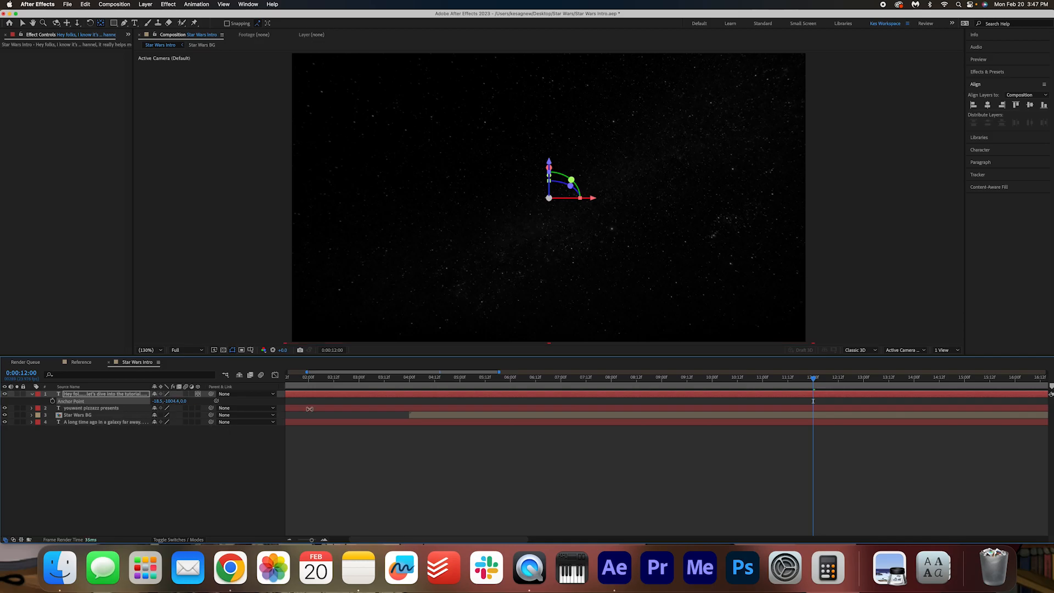
Preview the shrinking title and add a starting Anchor Point keyframe to the crawl text at 0:00:08:12
left_click(408, 386)
key("space")
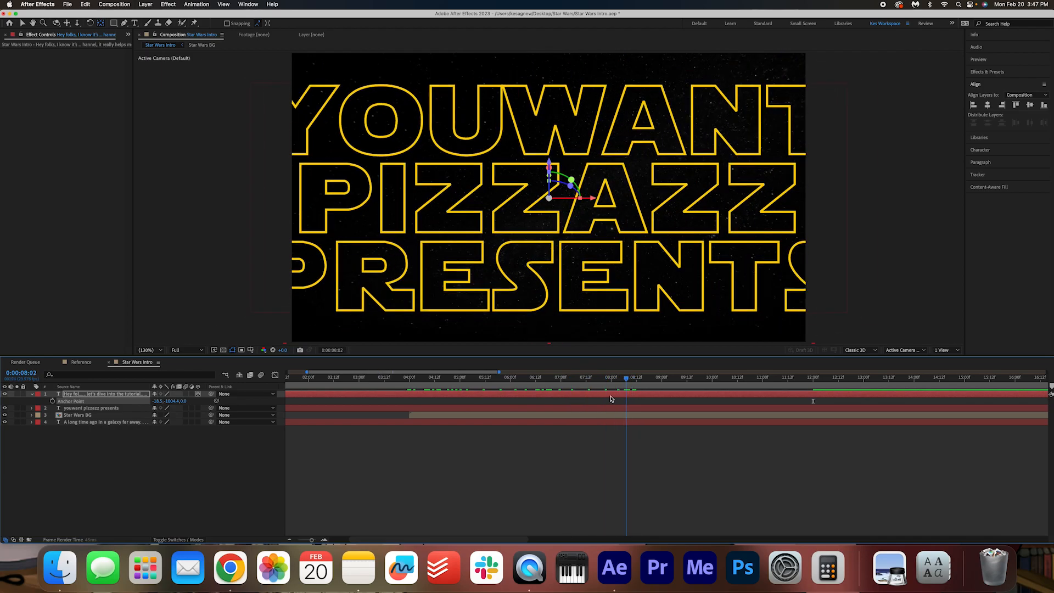
key("space")
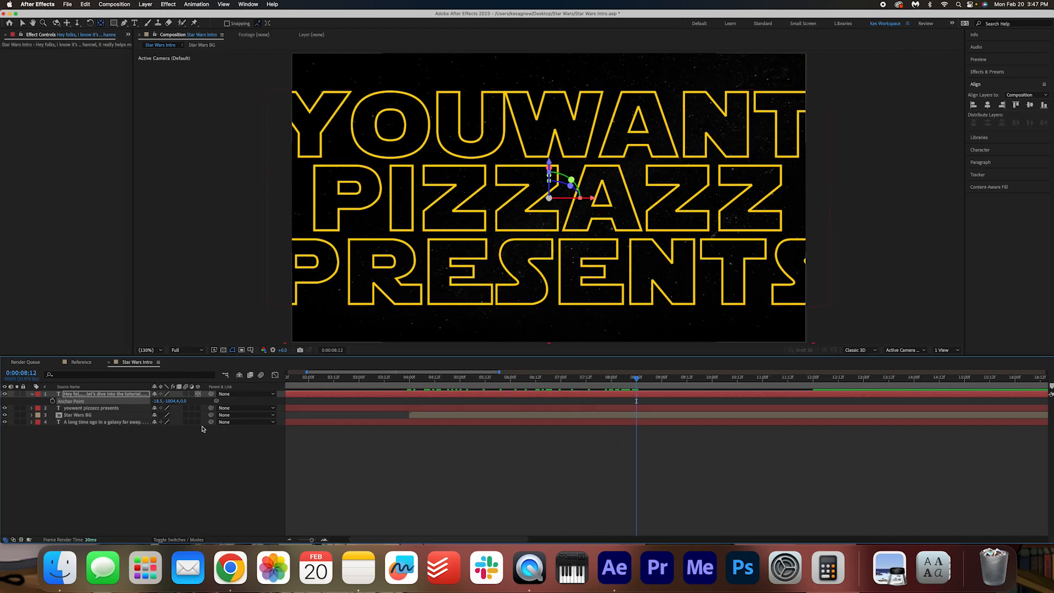
left_click(52, 402)
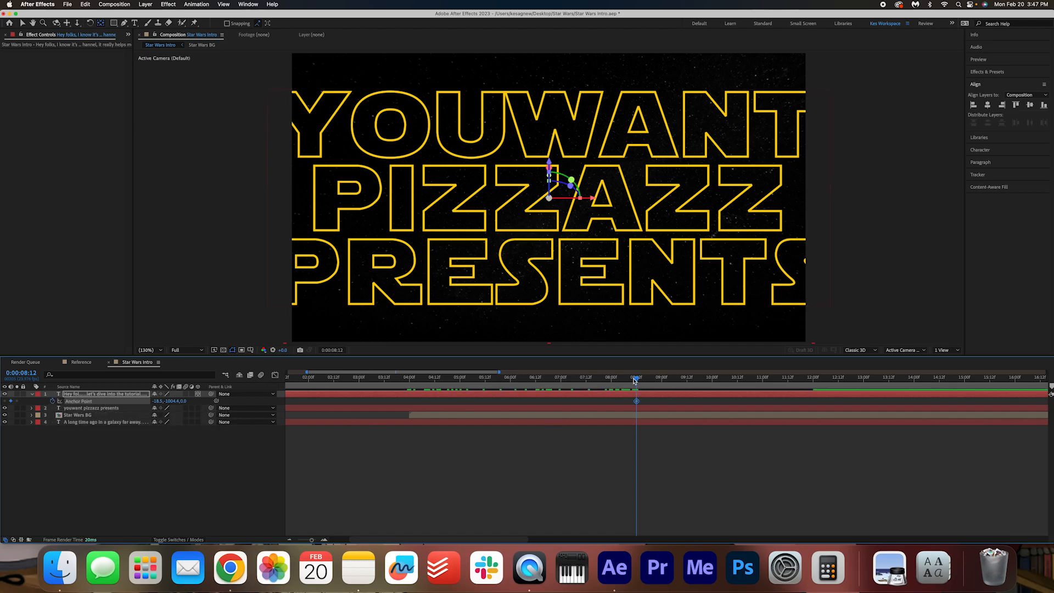
Add a second Anchor Point keyframe at 0:00:40:00 that scrolls the crawl text up through the frame, and preview the motion
left_click_drag(637, 382, 740, 381)
key("minus")
key("minus")
key("minus")
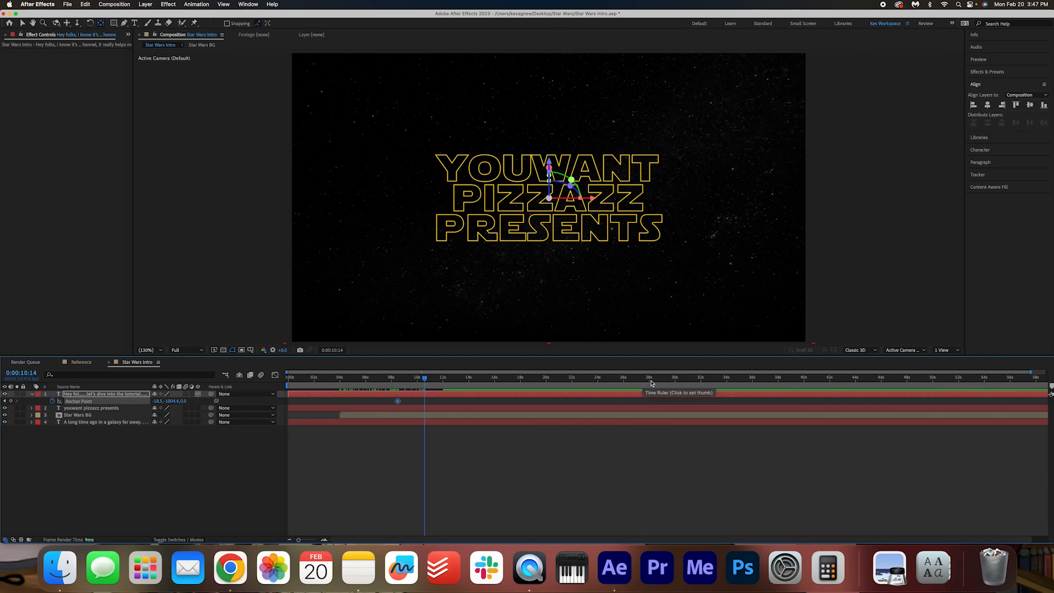
left_click_drag(652, 384, 698, 385)
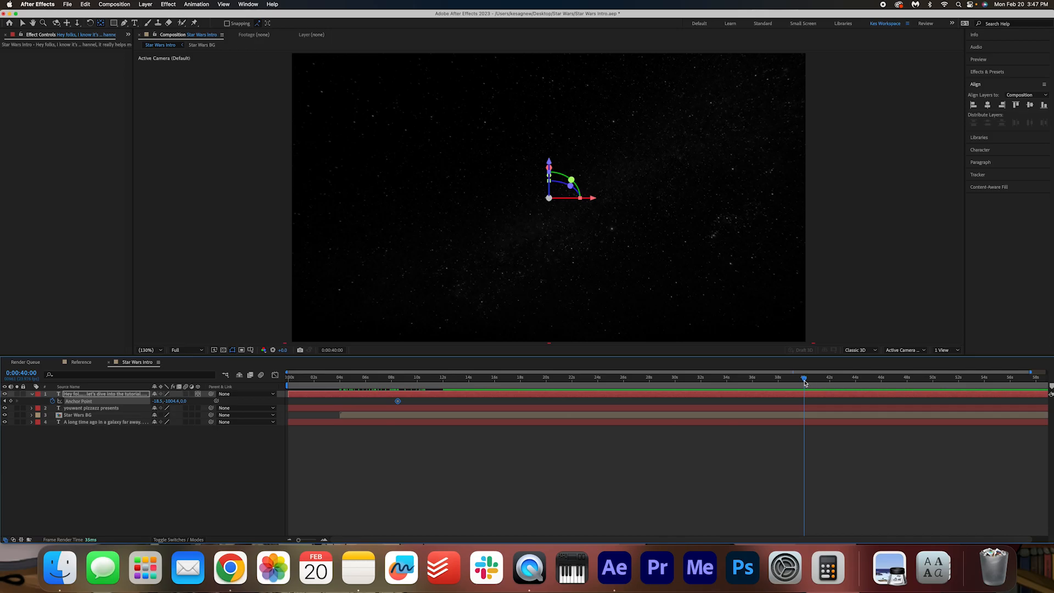
left_click_drag(172, 402, 273, 394)
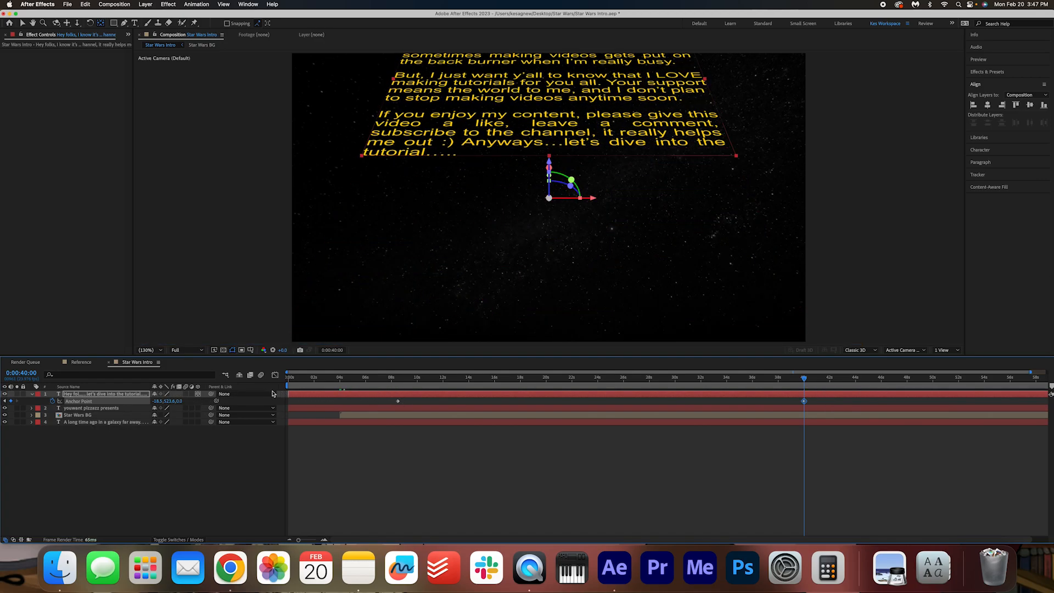
left_click_drag(166, 403, 427, 400)
key("space")
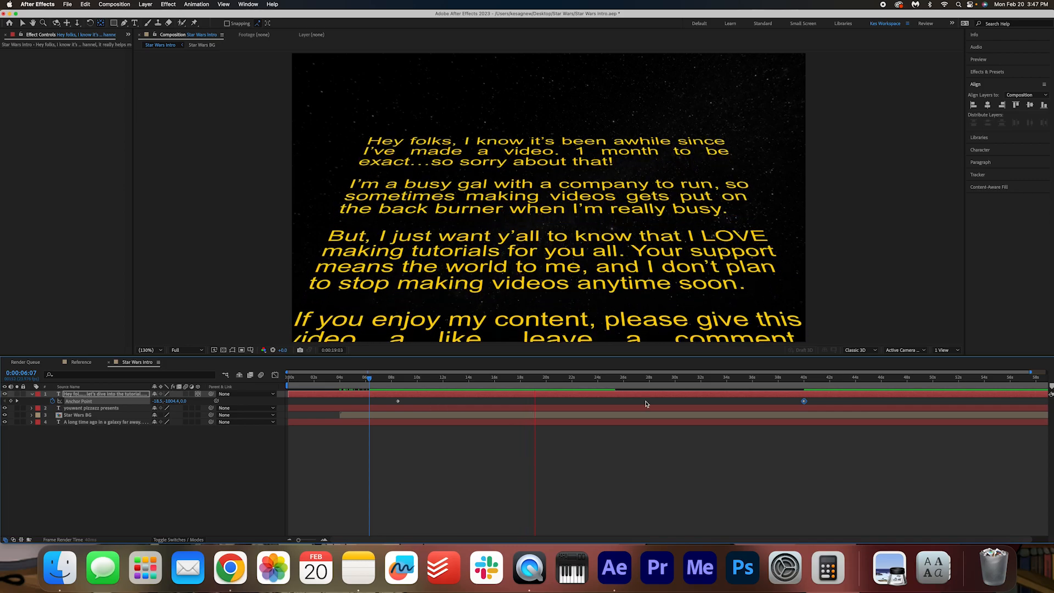
Slow the crawl by moving its last Anchor Point keyframe to about 0:00:50:00, and review the animation along the timeline
left_click_drag(804, 401, 920, 403)
key("minus")
key("space")
left_click_drag(362, 401, 386, 401)
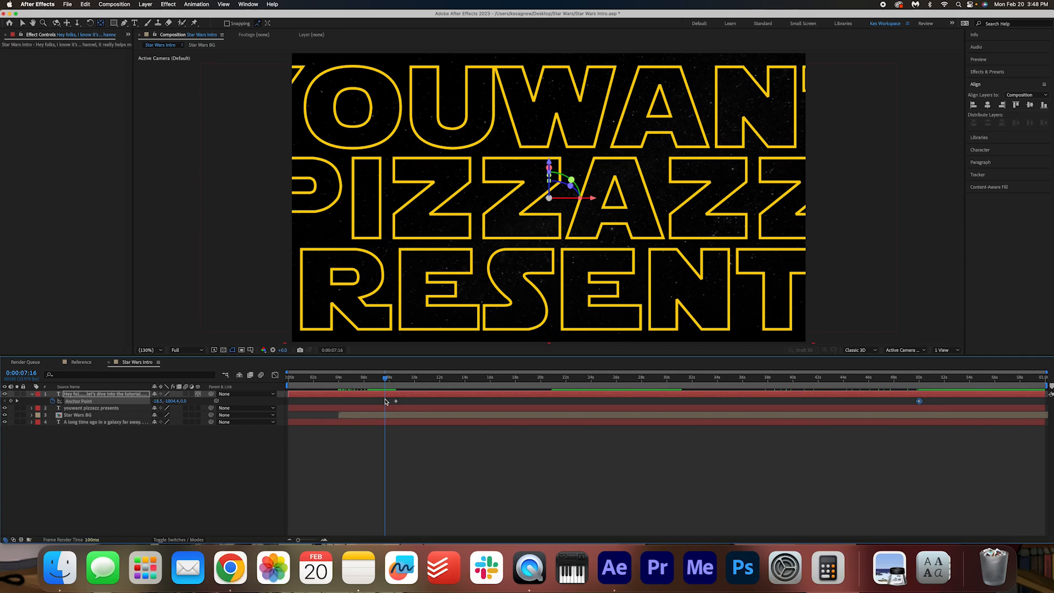
left_click(342, 383)
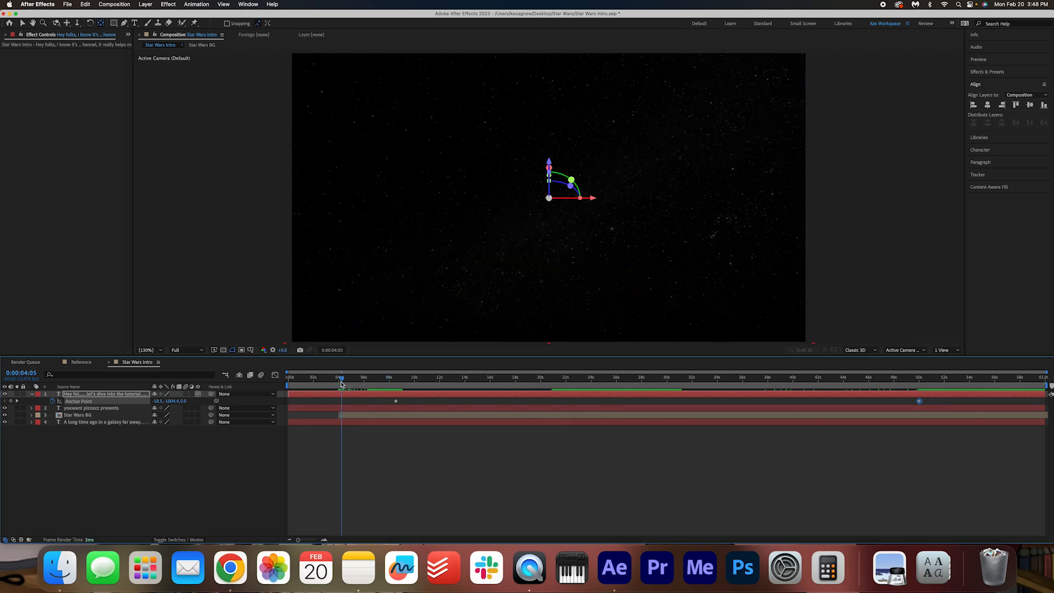
left_click_drag(347, 383, 396, 390)
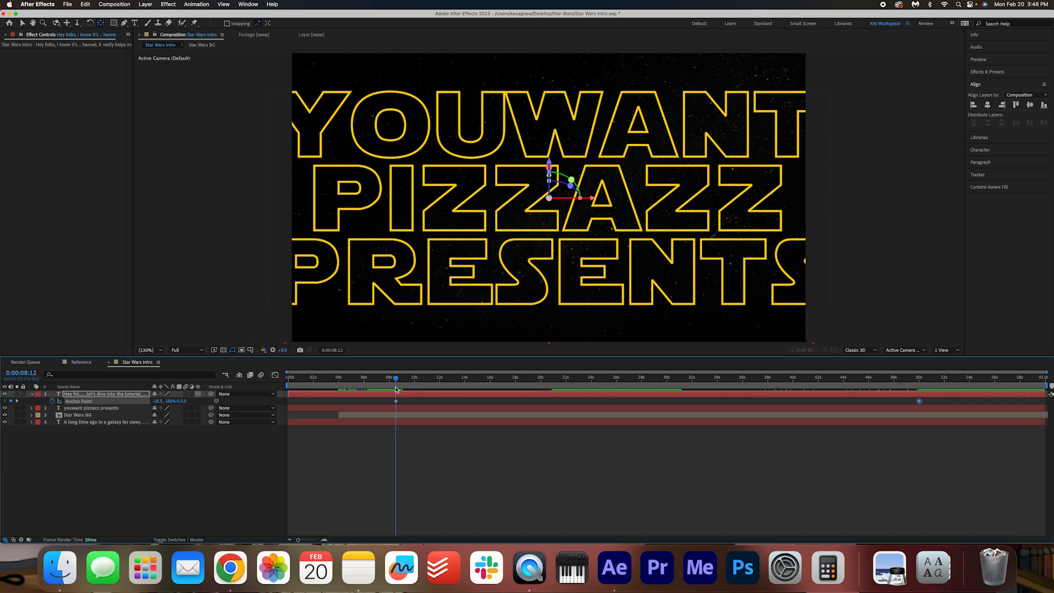
left_click_drag(397, 390, 757, 391)
left_click_drag(863, 427, 208, 407)
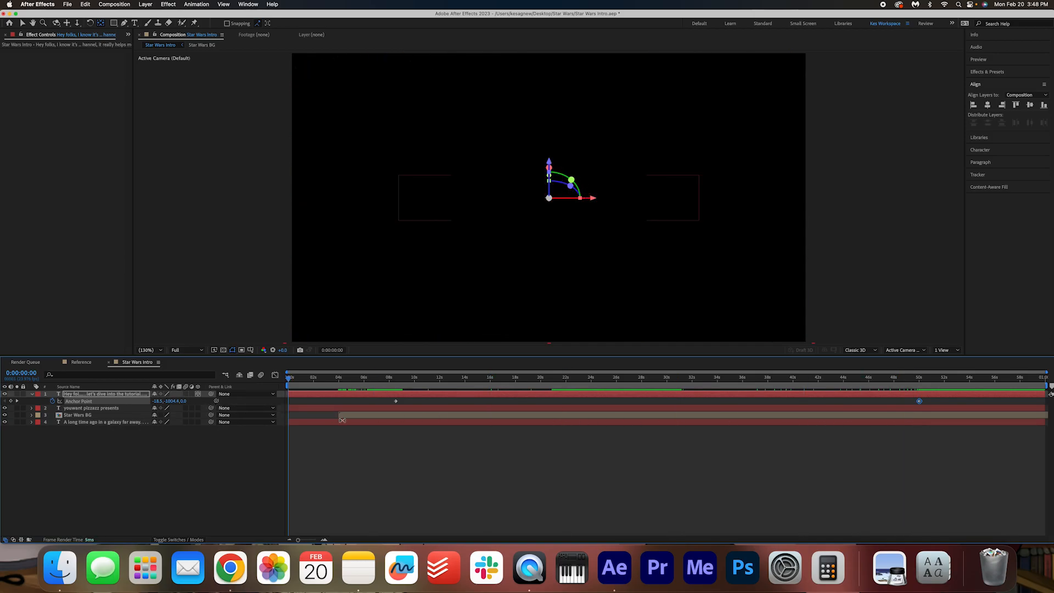